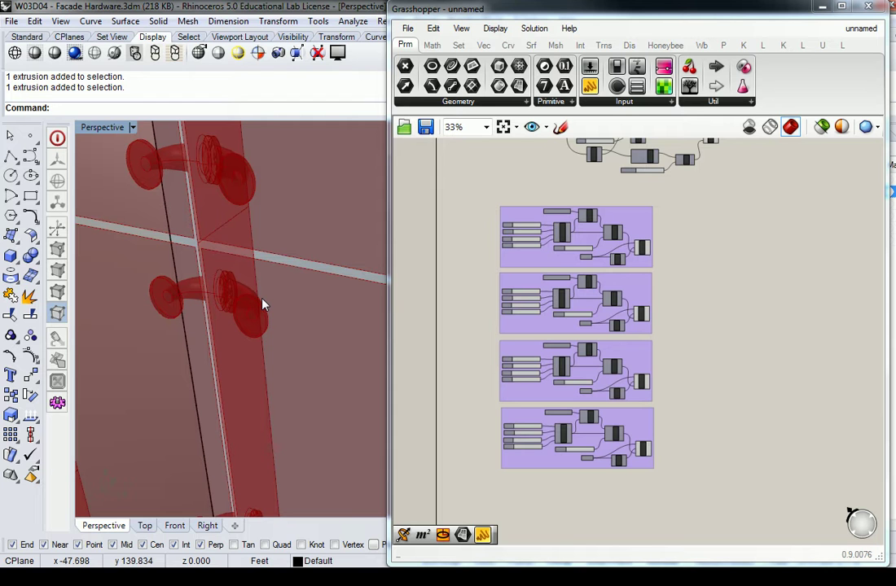
Examine the spider fittings repeated across the glazed facade, from a joint close-up to the whole building and the source hardware beside its base.
scroll(286, 293, "down", 8)
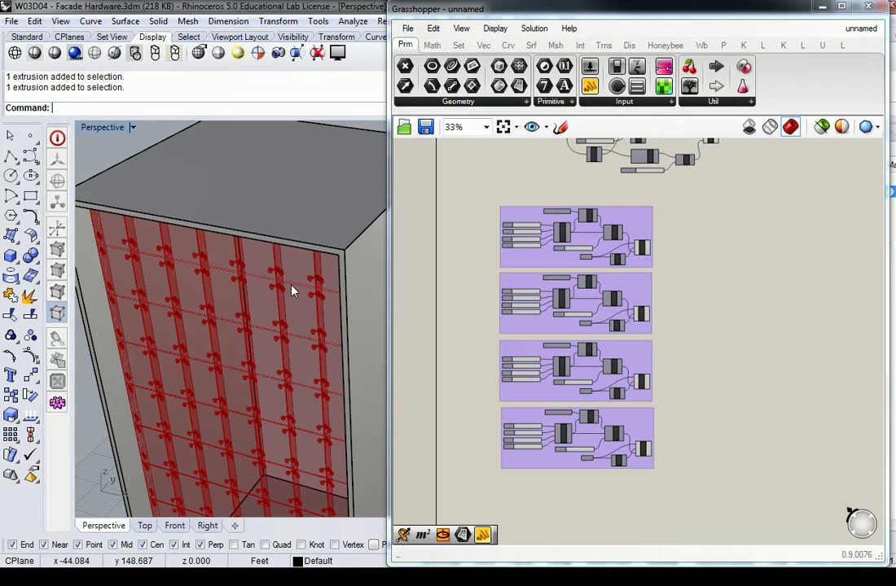
scroll(291, 291, "down", 5)
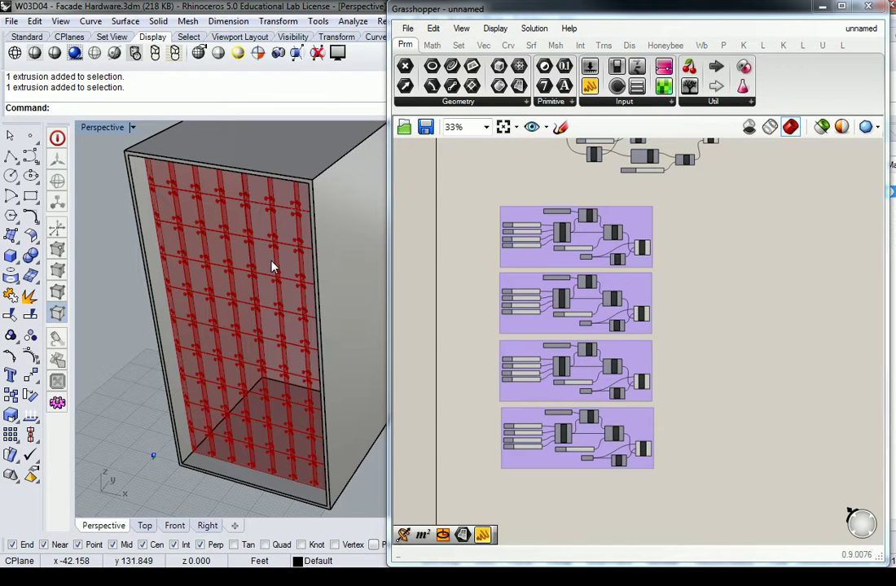
right_click_drag(262, 220, 245, 243, "shift")
right_click_drag(236, 278, 264, 306)
scroll(185, 243, "up", 3)
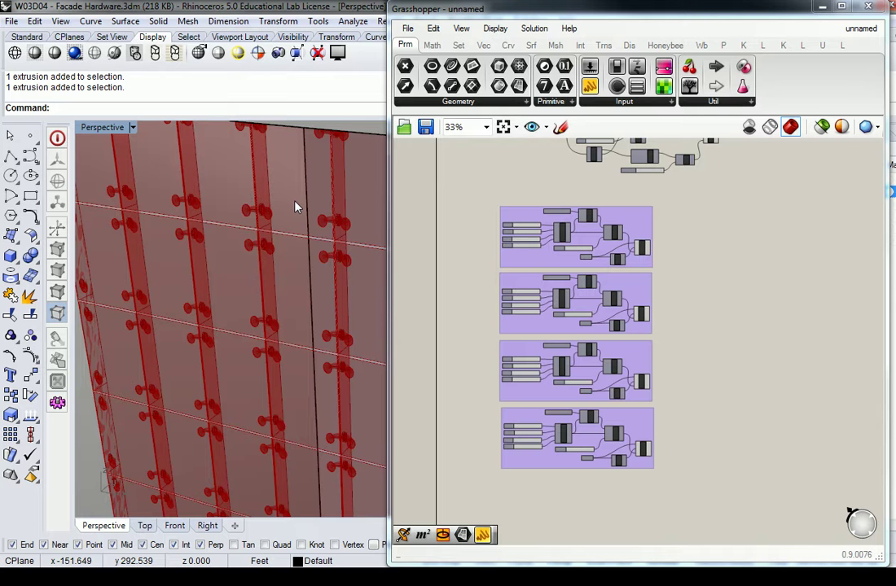
scroll(625, 266, "up", 5)
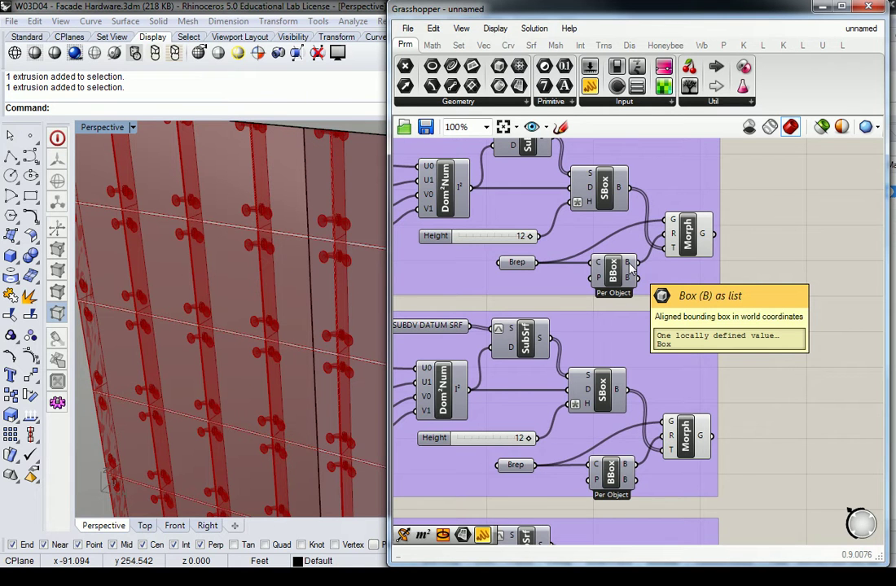
scroll(629, 268, "down", 5)
scroll(207, 240, "down", 8)
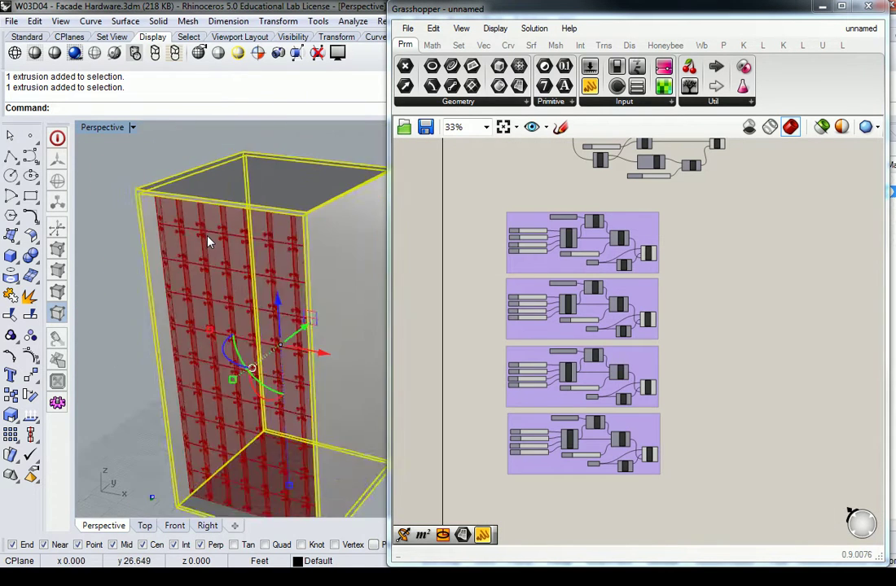
left_click(137, 268)
right_click_drag(155, 284, 226, 350)
scroll(226, 351, "up", 6)
right_click_drag(168, 362, 214, 368)
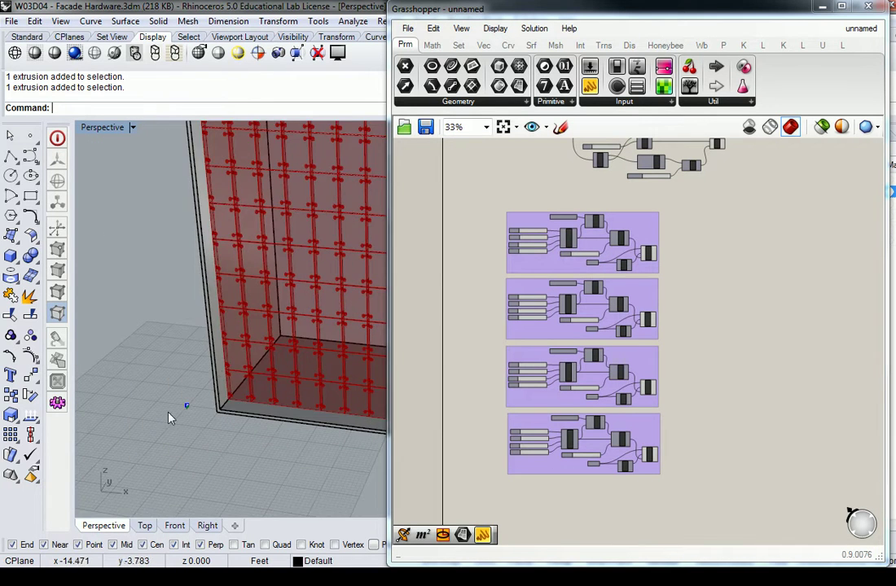
scroll(214, 368, "up", 4)
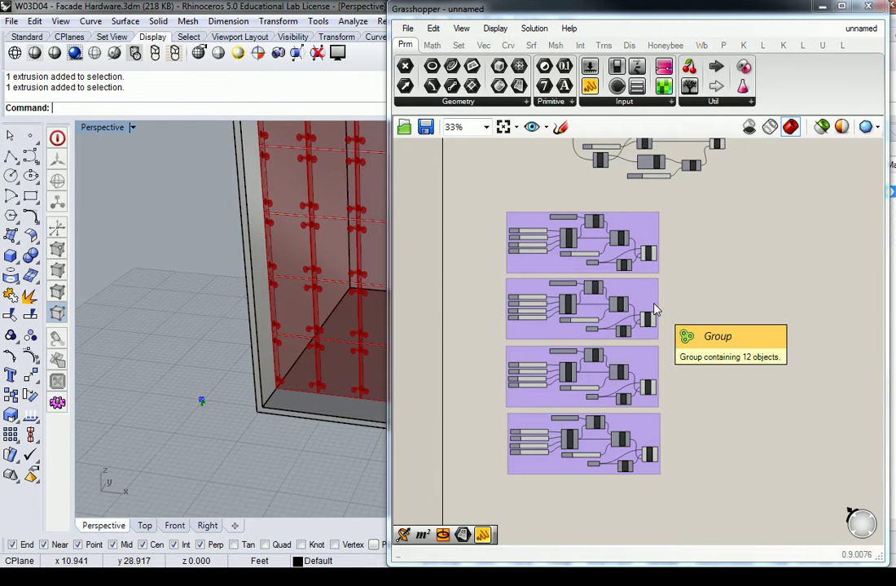
Duplicate the lowest of the four purple hardware morph groups, including all its components.
right_click_drag(681, 284, 826, 278)
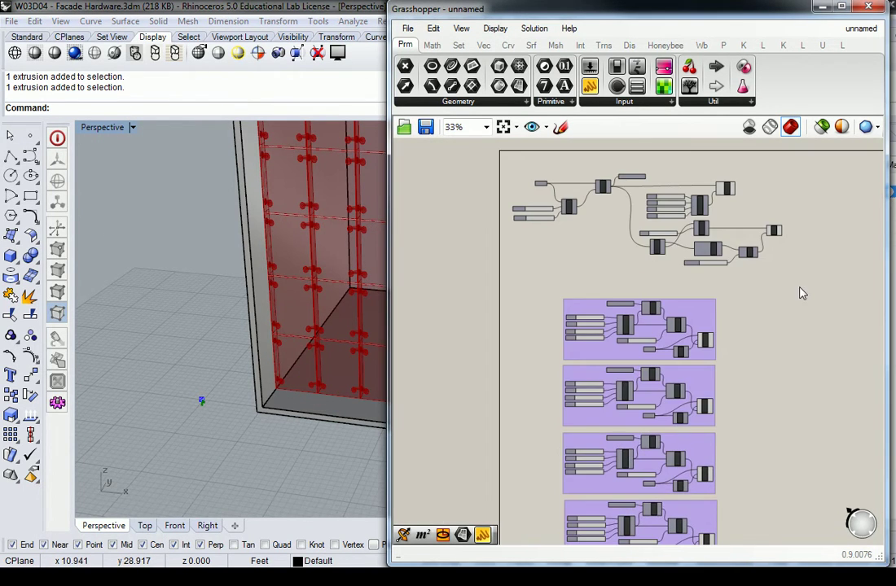
scroll(770, 231, "up", 4)
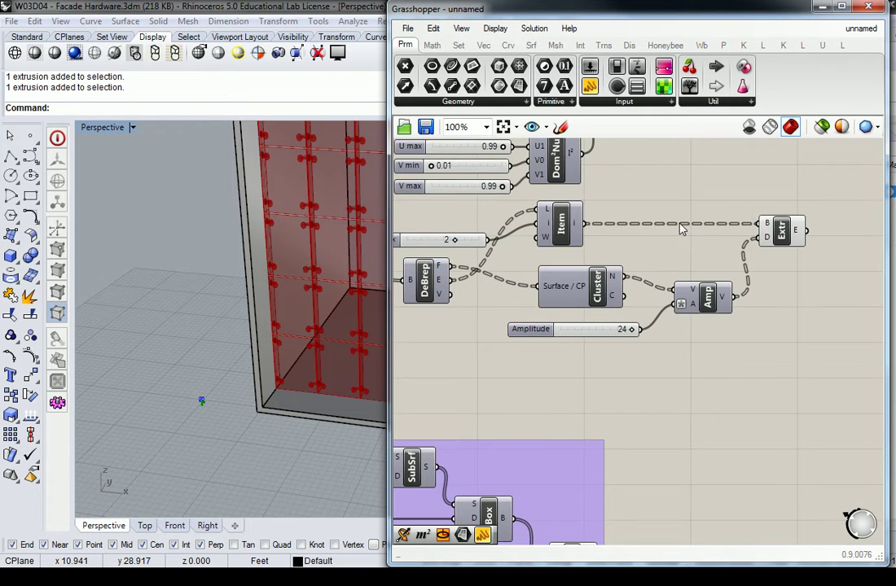
scroll(683, 227, "down", 3)
right_click_drag(636, 246, 694, 219)
scroll(716, 421, "down", 1)
right_click_drag(728, 418, 634, 234)
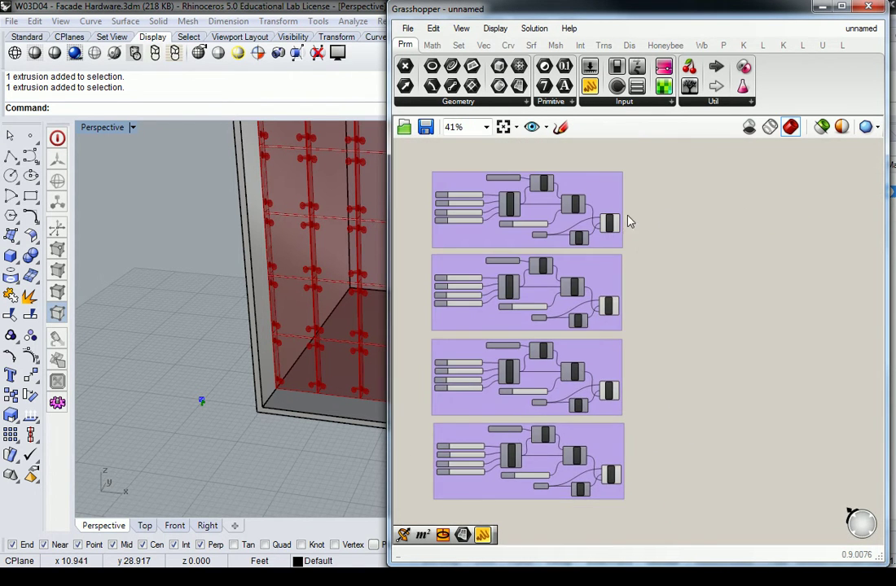
right_click_drag(470, 458, 540, 344)
scroll(540, 344, "up", 3)
left_click_drag(454, 415, 806, 260)
scroll(770, 280, "down", 2)
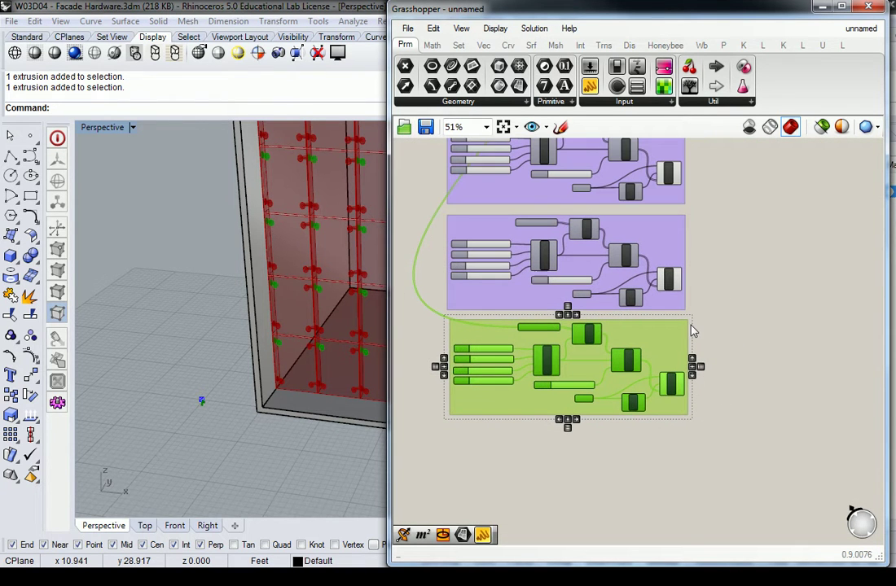
key("ctrl+c")
key("ctrl+v")
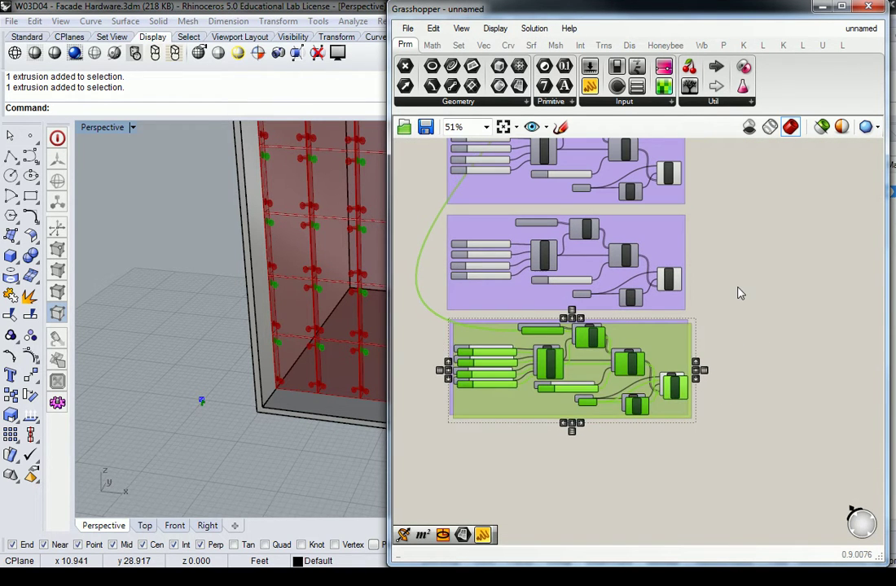
Move the duplicated group to the empty canvas area beside the column of original groups and deselect it.
scroll(745, 281, "down", 5)
scroll(644, 355, "up", 3)
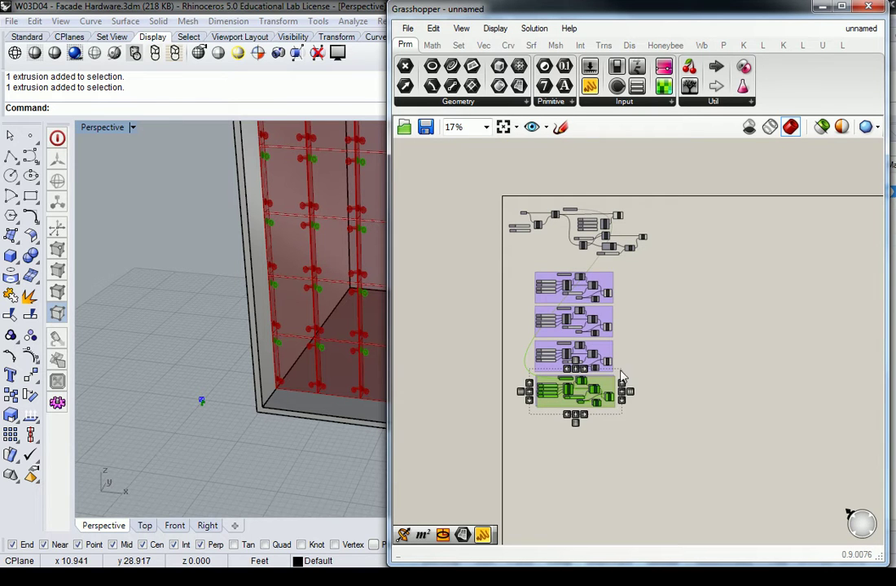
left_click_drag(611, 391, 733, 313)
scroll(735, 314, "up", 2)
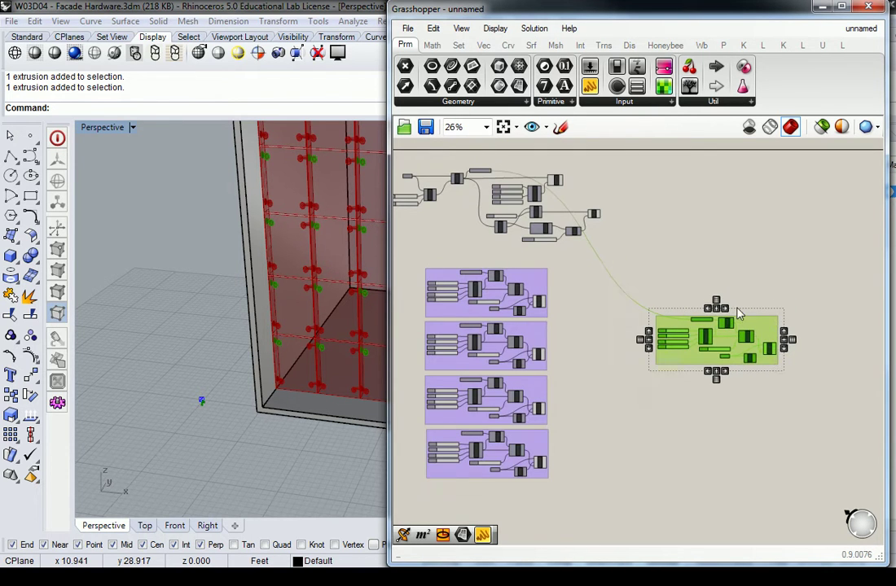
scroll(733, 313, "up", 2)
left_click(720, 310)
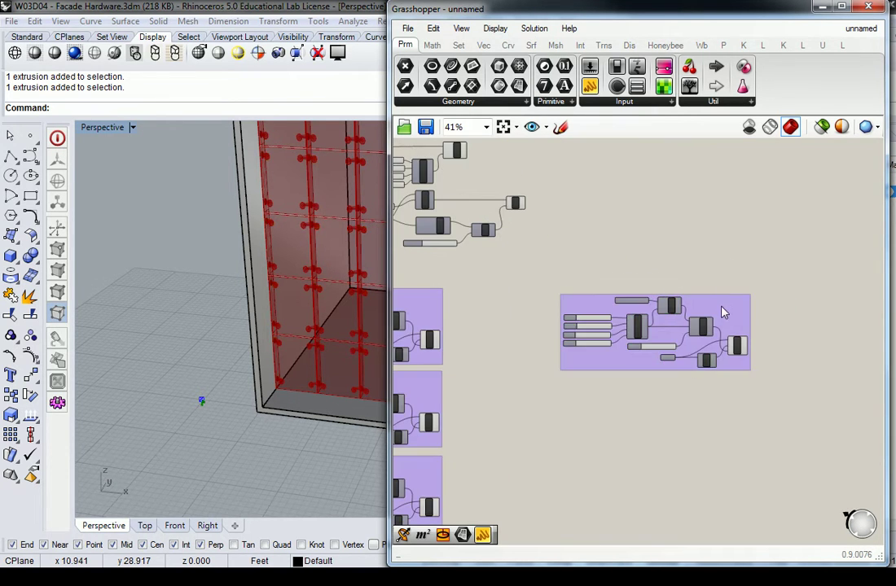
Change the duplicated group's colour to light cyan.
right_click(723, 314)
right_click_drag(807, 267, 605, 242)
right_click(534, 269)
right_click(519, 287)
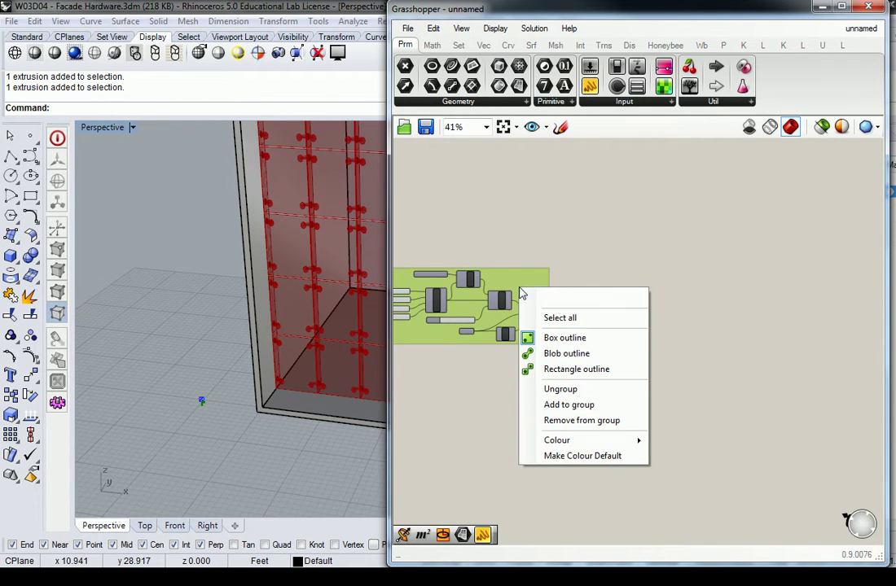
mouse_move(596, 441)
left_click_drag(772, 465, 748, 466)
left_click(598, 200)
Turn on the preview of the Bounding Box component in the cyan group and bring its box into view in the model.
right_click_drag(545, 219, 702, 213)
right_click_drag(600, 222, 630, 238)
scroll(629, 285, "up", 4)
right_click_drag(707, 313, 625, 303)
scroll(727, 335, "down", 2)
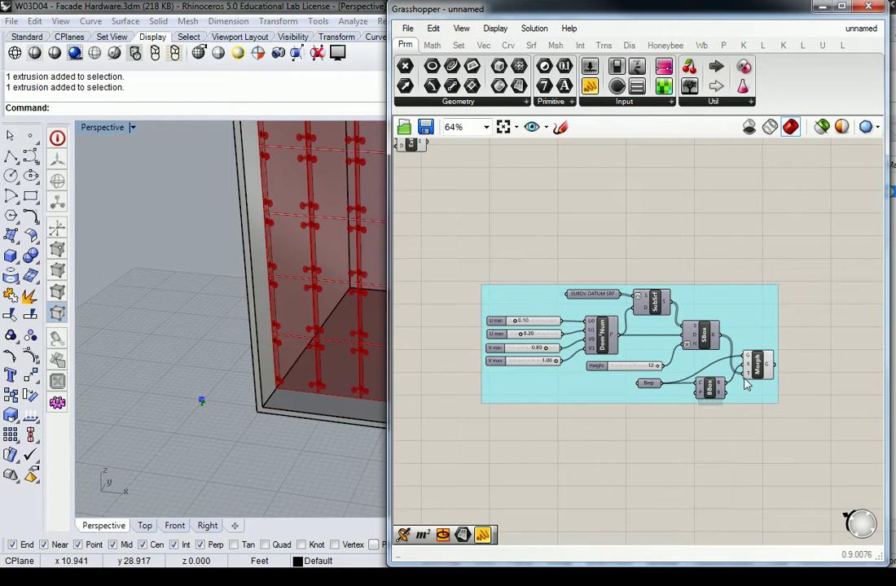
scroll(714, 363, "up", 1)
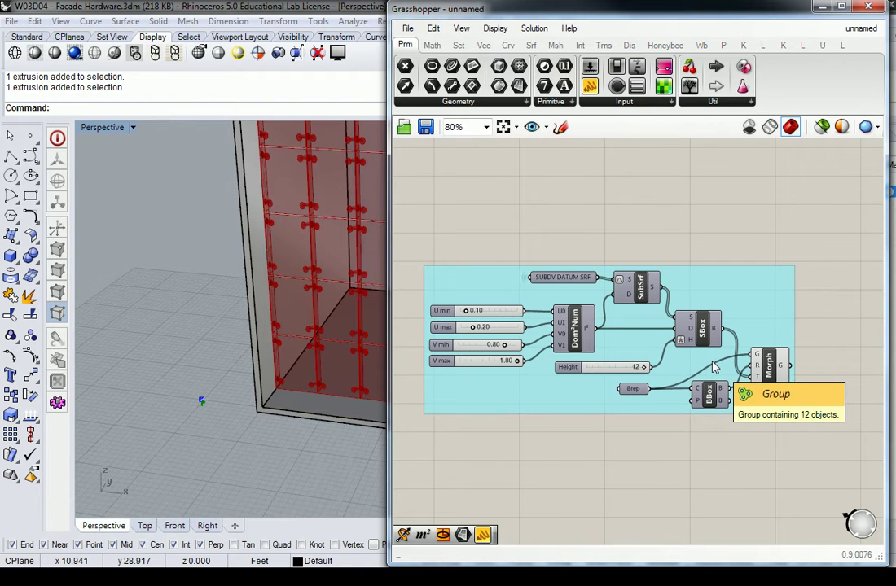
left_click(764, 370)
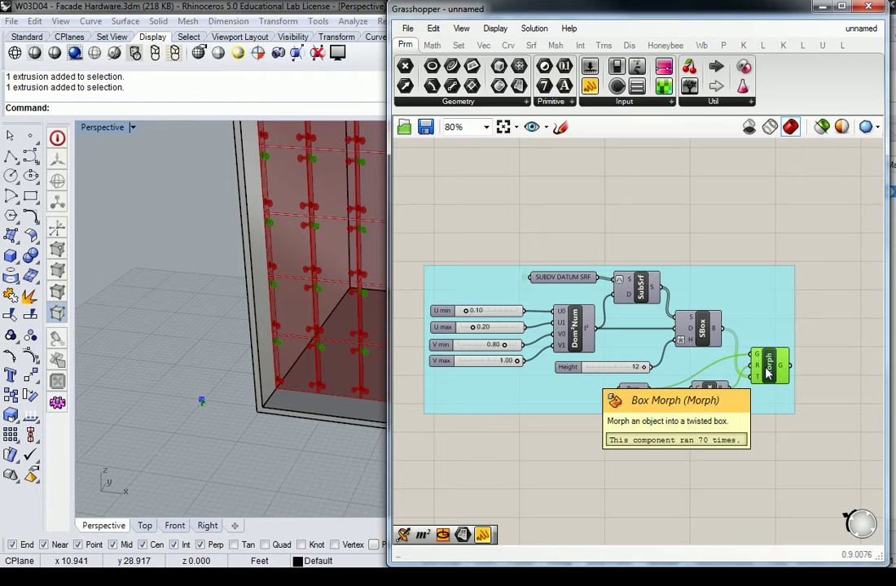
left_click(684, 223)
left_click(710, 401)
right_click(711, 407)
left_click(751, 425)
right_click_drag(285, 411, 238, 340)
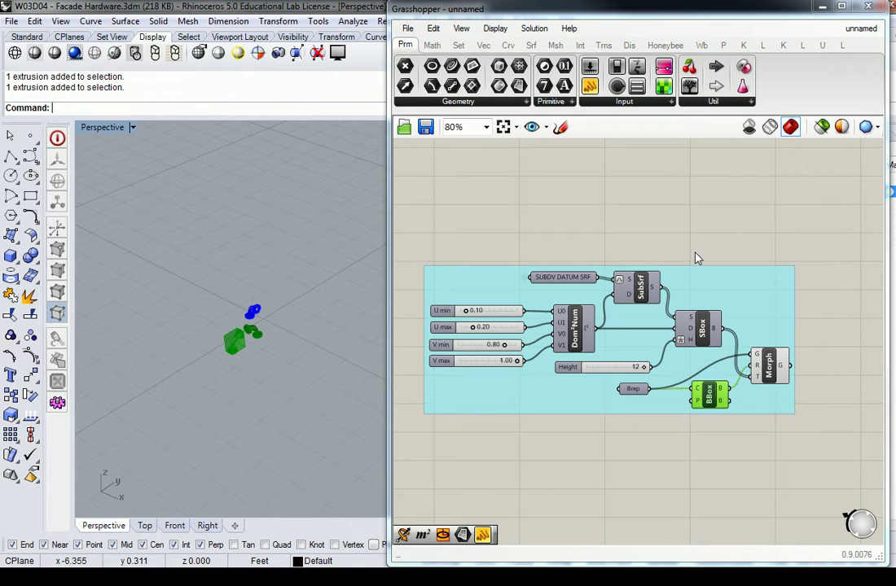
left_click(592, 211)
Browse the surface components and try a Box Properties component below the Morph component, then delete it.
left_click(531, 45)
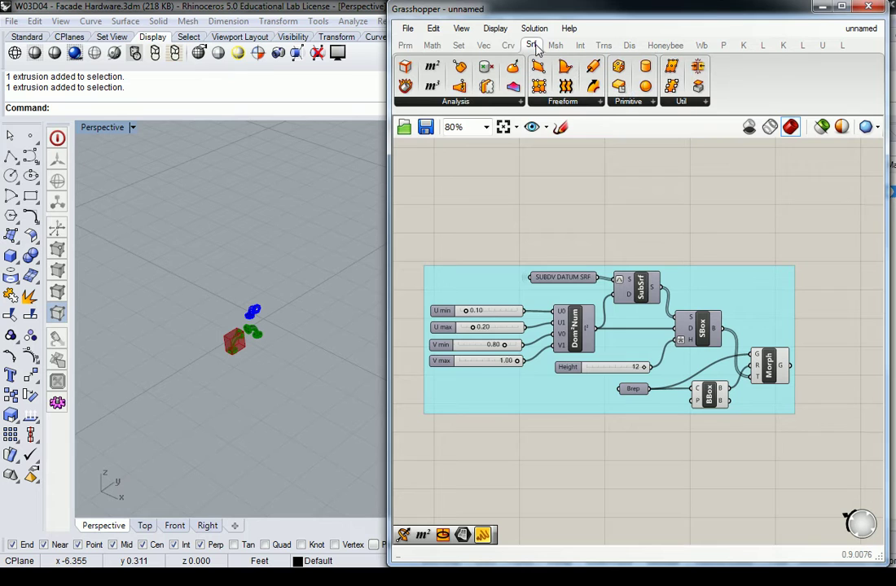
left_click(508, 103)
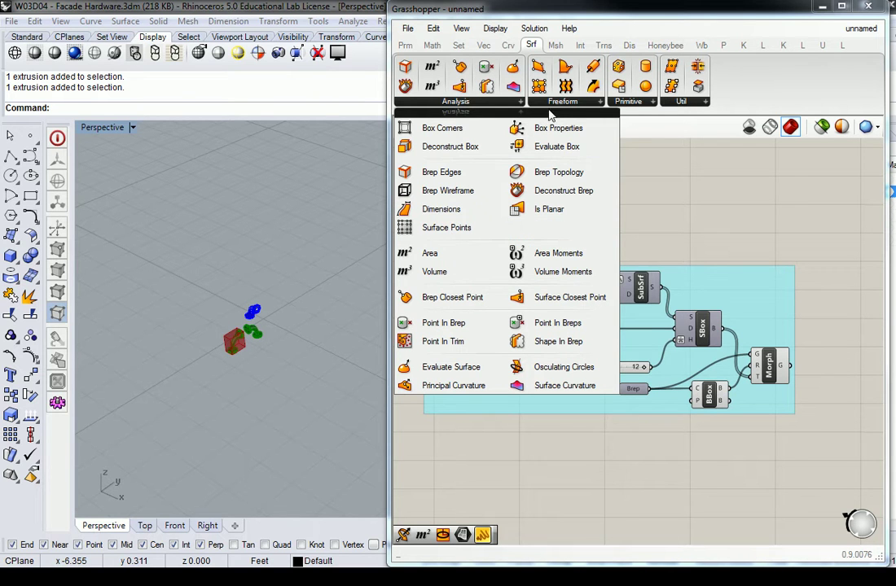
left_click(647, 103)
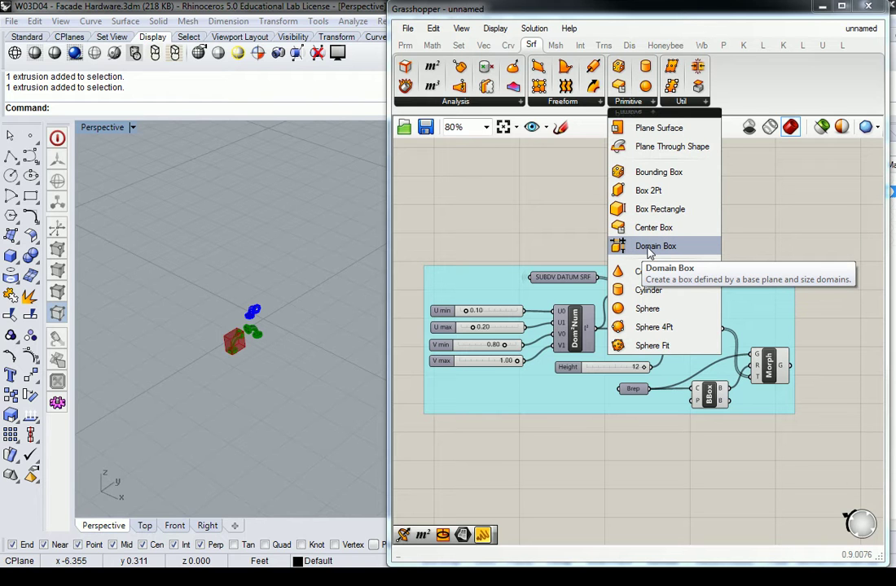
left_click(496, 102)
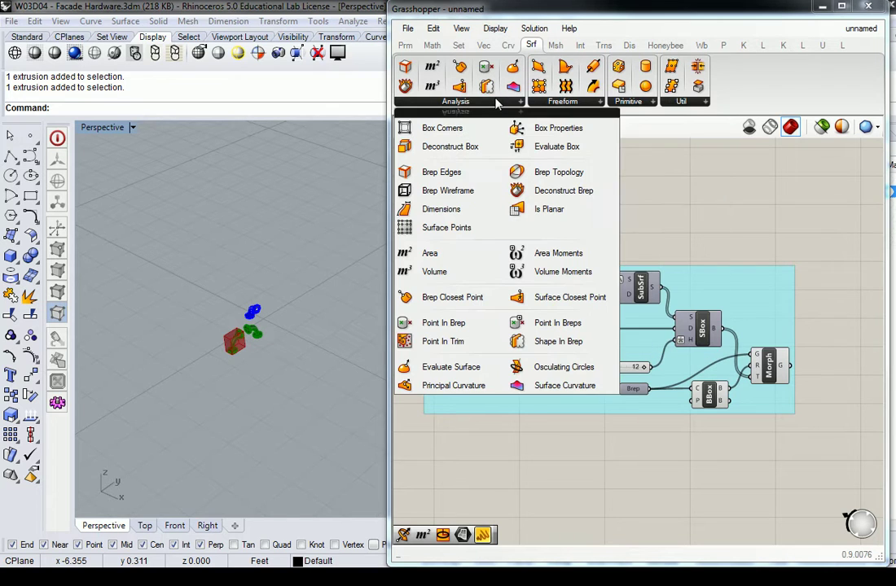
left_click(551, 133)
left_click(772, 420)
scroll(725, 391, "up", 3)
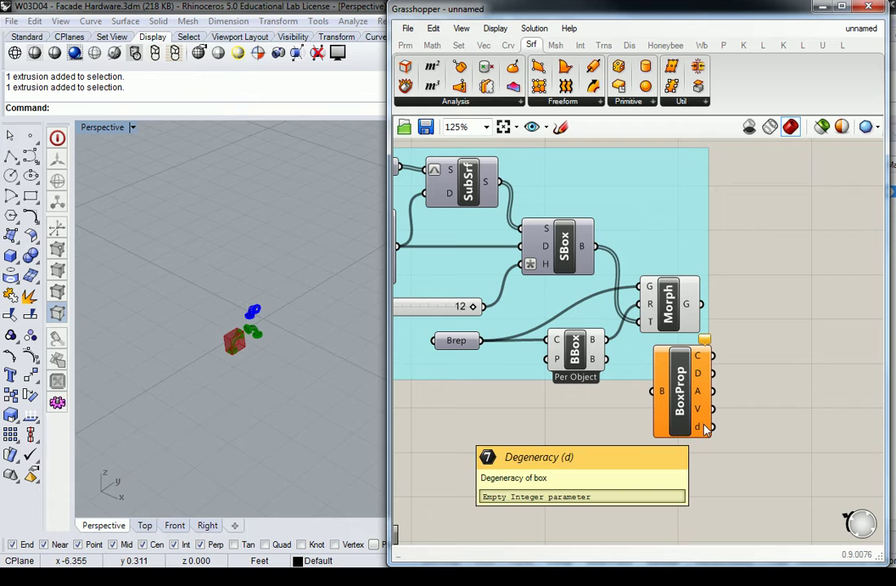
left_click(688, 397)
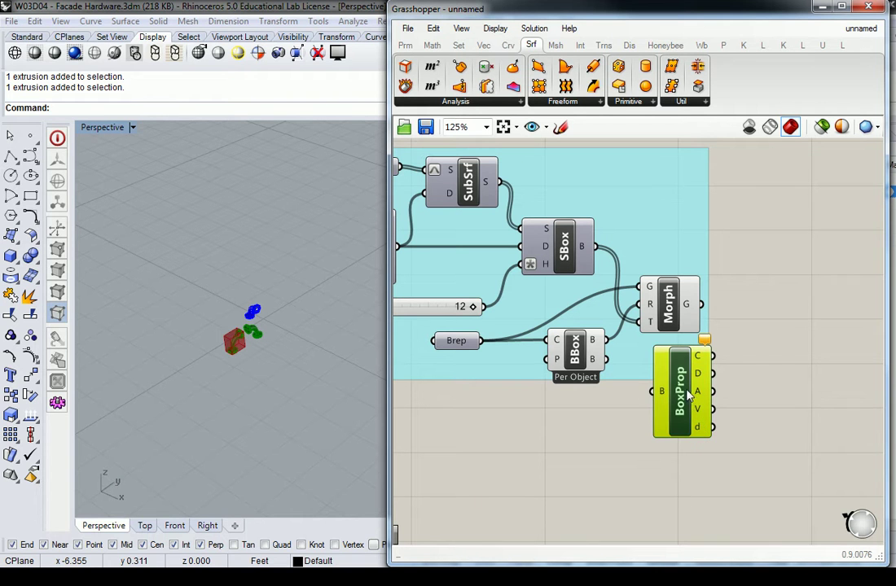
key("Delete")
Try a Deconstruct Box component below the cyan group, then delete it.
left_click(562, 101)
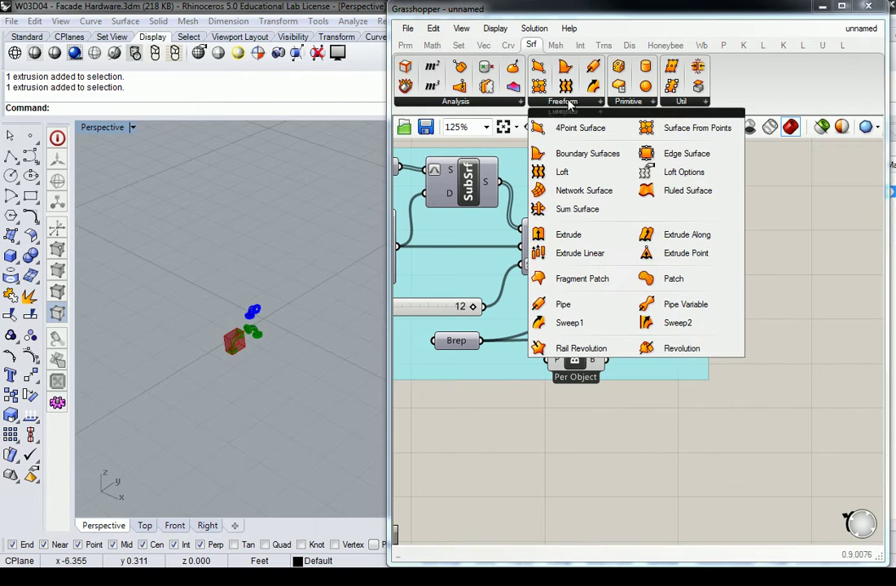
left_click(497, 102)
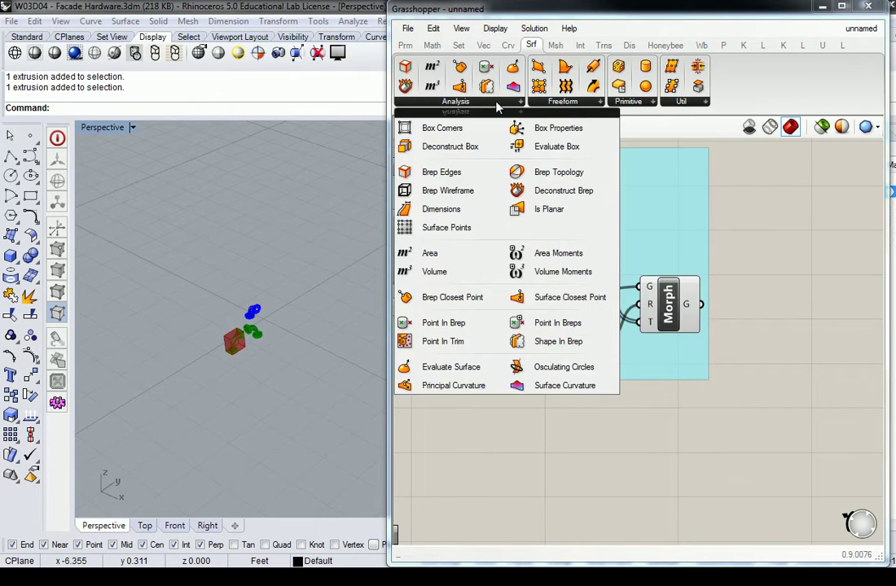
left_click(445, 146)
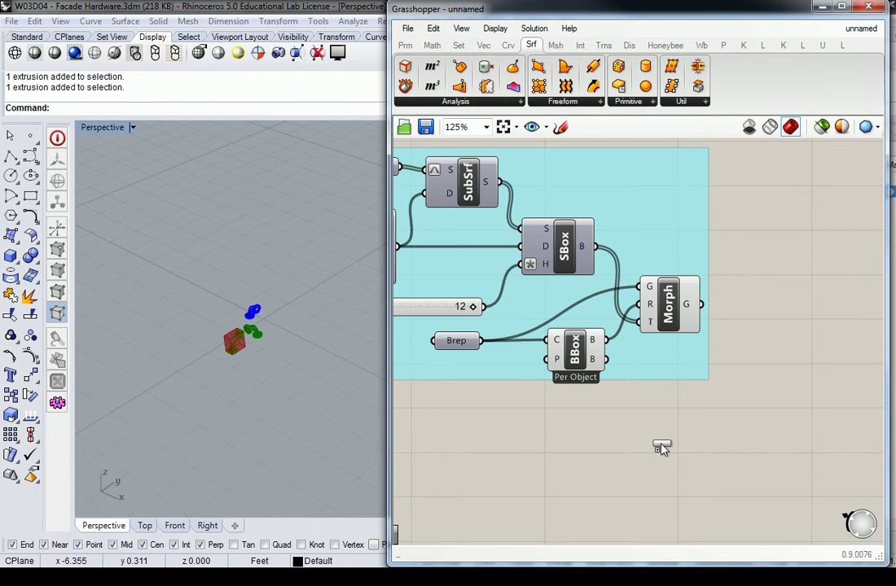
left_click(658, 440)
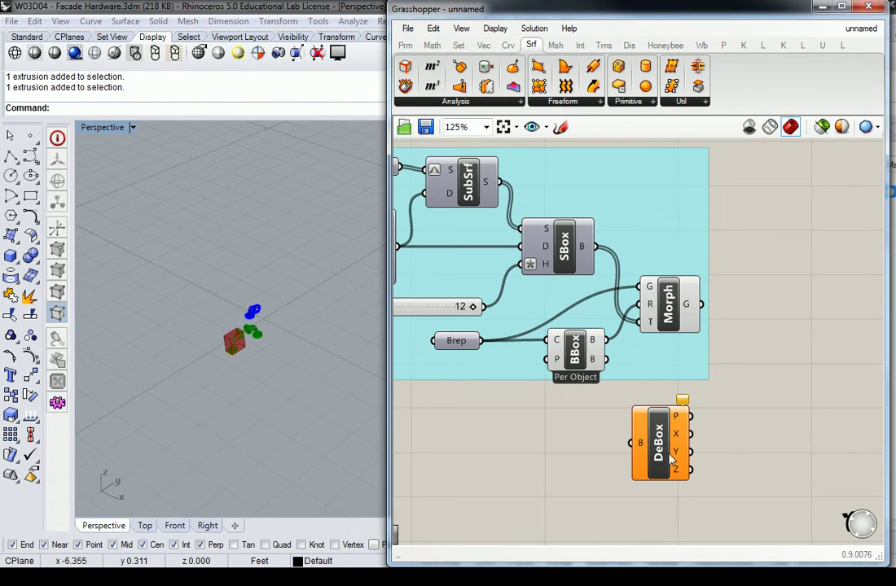
key("Delete")
Try a Dimensions component below the Bounding Box component, then delete it.
left_click(481, 104)
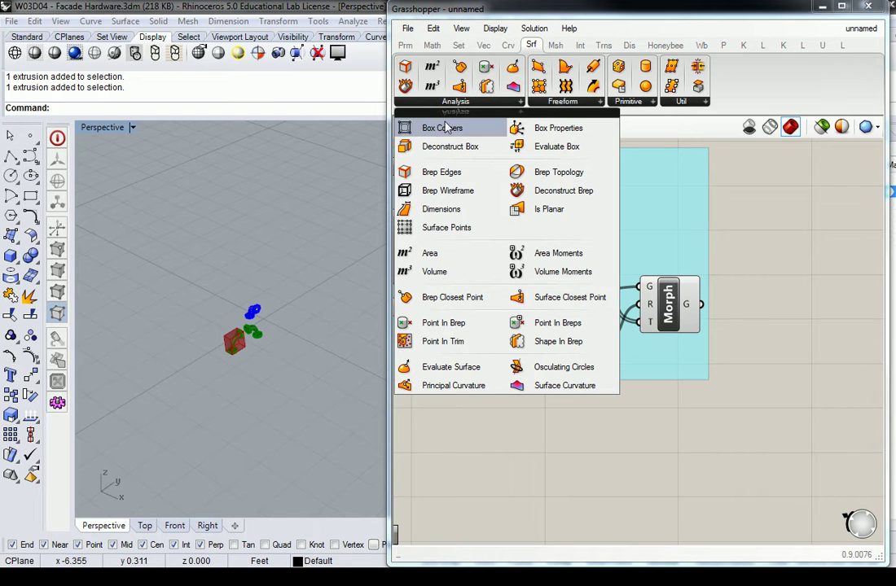
left_click(446, 217)
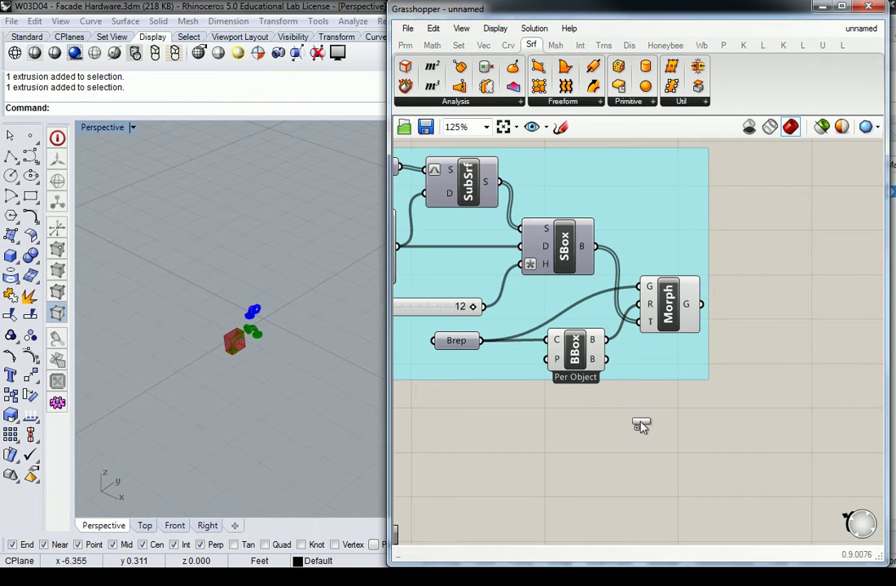
left_click(632, 420)
left_click(639, 424)
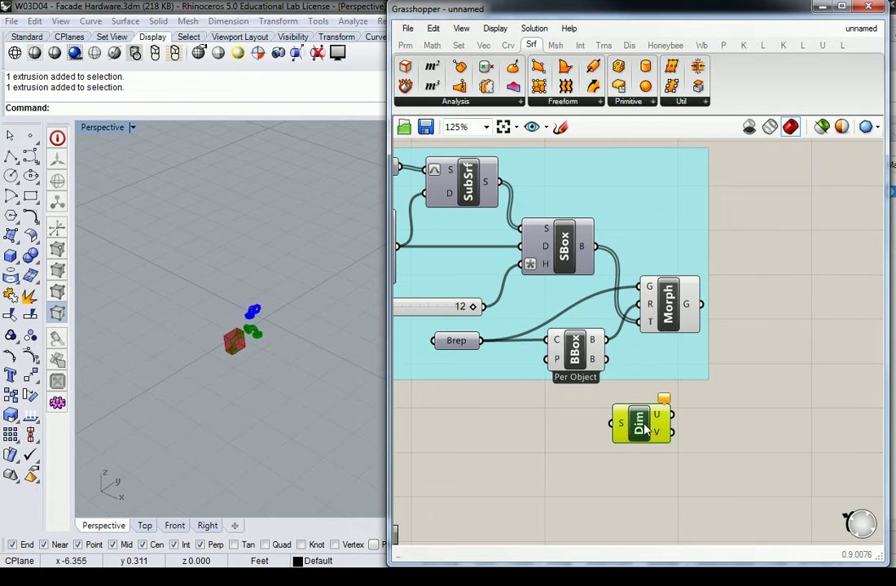
key("Delete")
Add a Deconstruct Brep component below the cyan group and feed it the box output of the Bounding Box component.
left_click(683, 102)
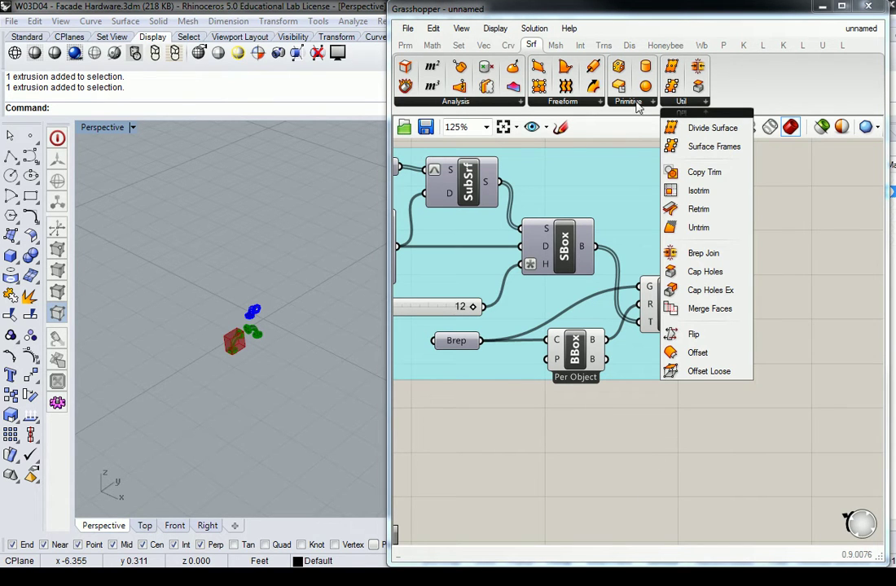
left_click(567, 102)
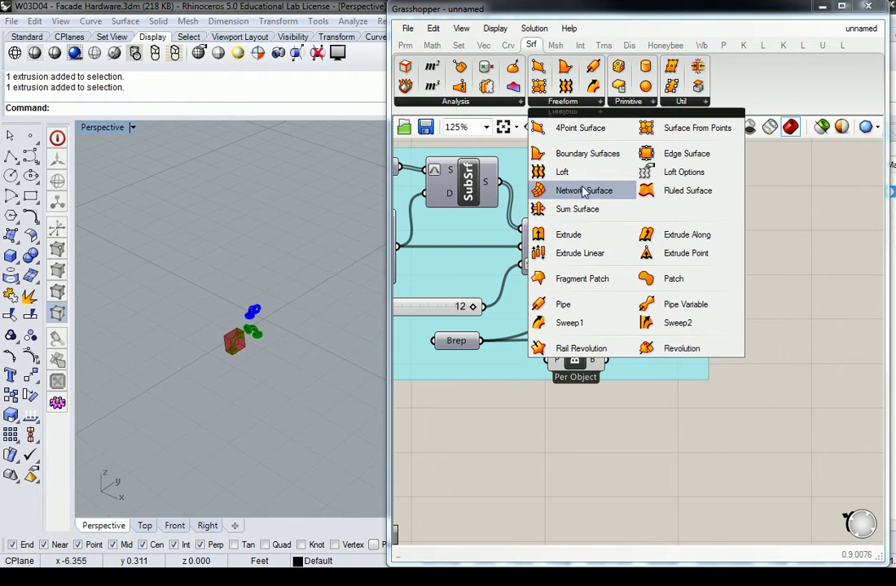
left_click(444, 102)
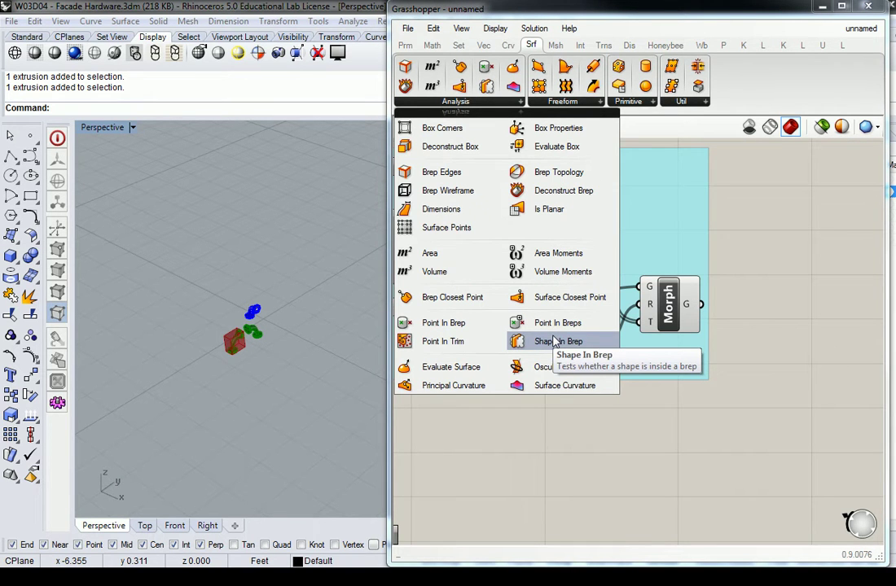
right_click_drag(632, 415, 621, 328)
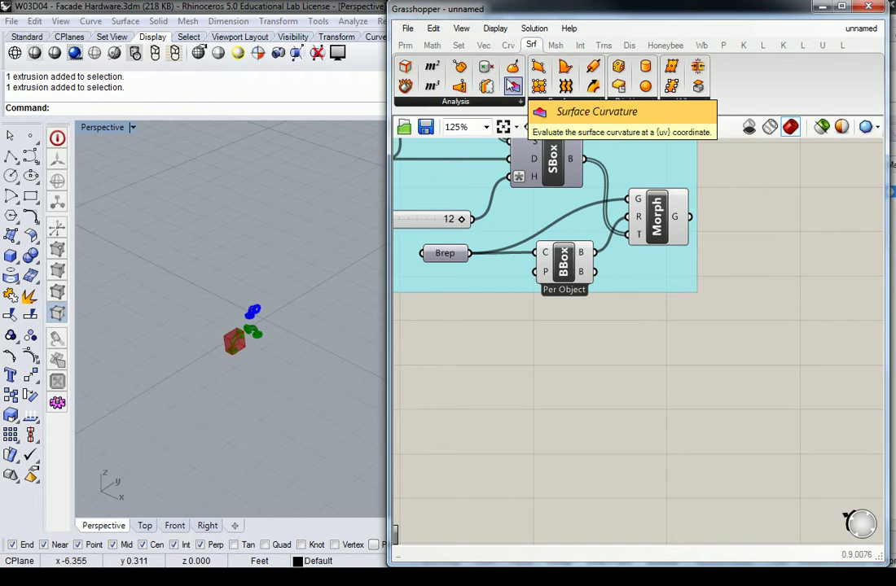
left_click_drag(409, 88, 675, 334)
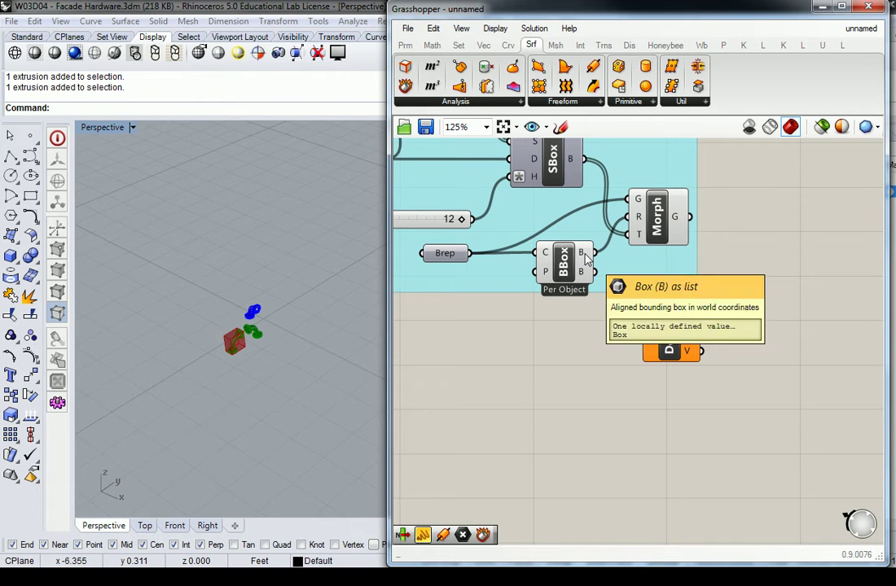
left_click_drag(585, 254, 642, 333)
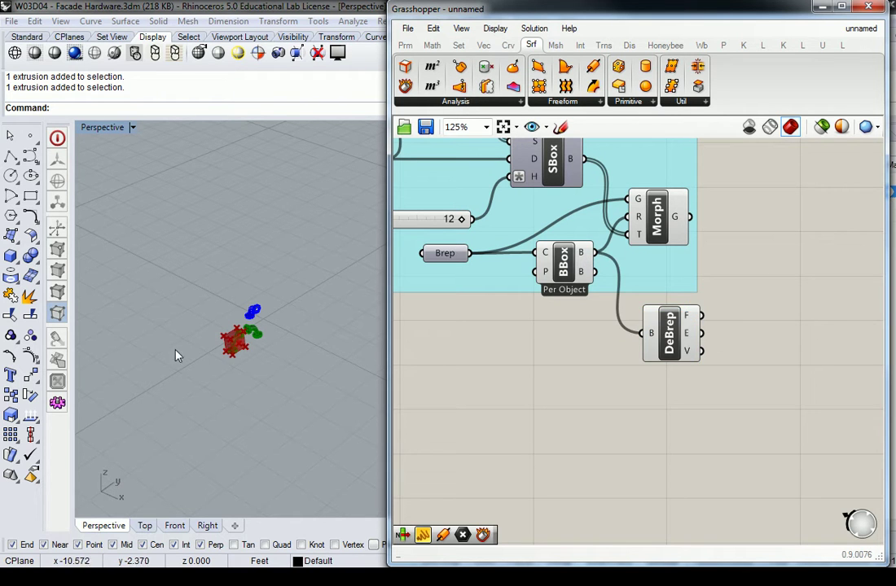
scroll(245, 352, "up", 8)
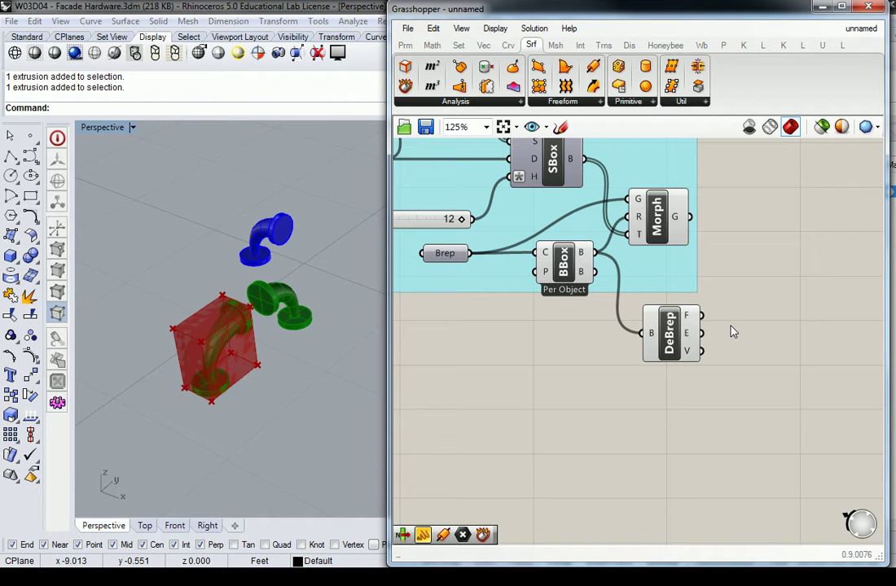
right_click_drag(679, 200, 630, 207)
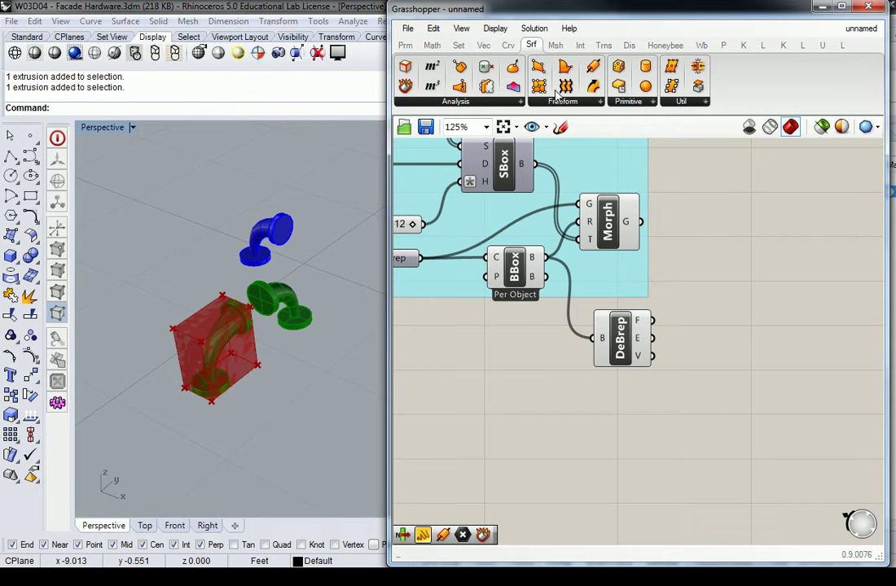
left_click_drag(621, 338, 608, 352)
left_click(652, 319)
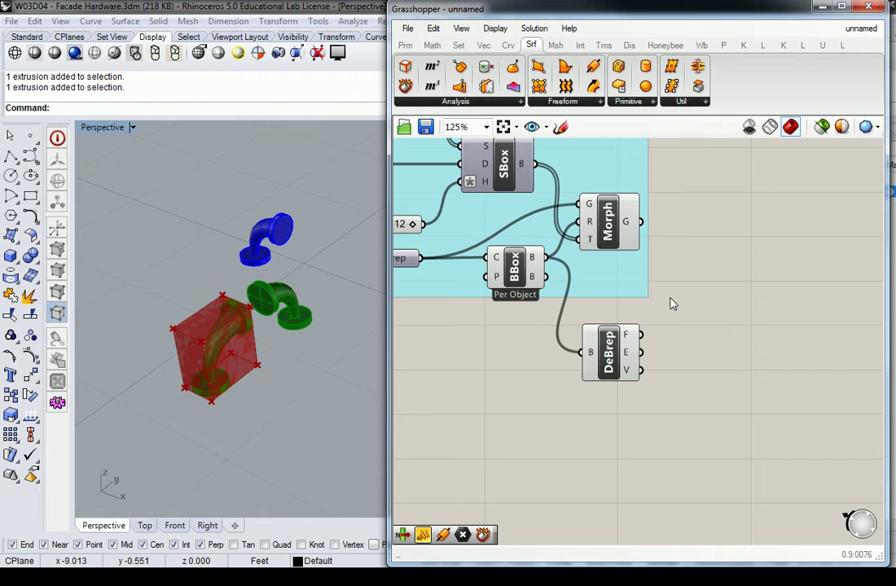
Add a List Item component beside Deconstruct Brep and connect the faces output to its list input.
left_click(557, 103)
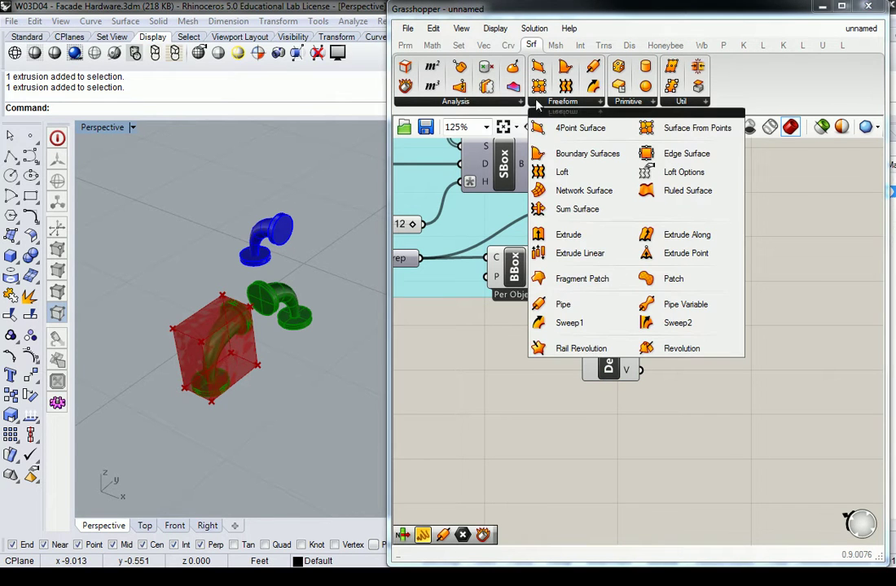
left_click(460, 45)
left_click(439, 101)
left_click(430, 147)
left_click(730, 394)
left_click_drag(640, 334, 728, 417)
Create a 0 to 5 integer number slider at 0, connect it to List Item's index, and inspect the extracted box face.
double_click(604, 420)
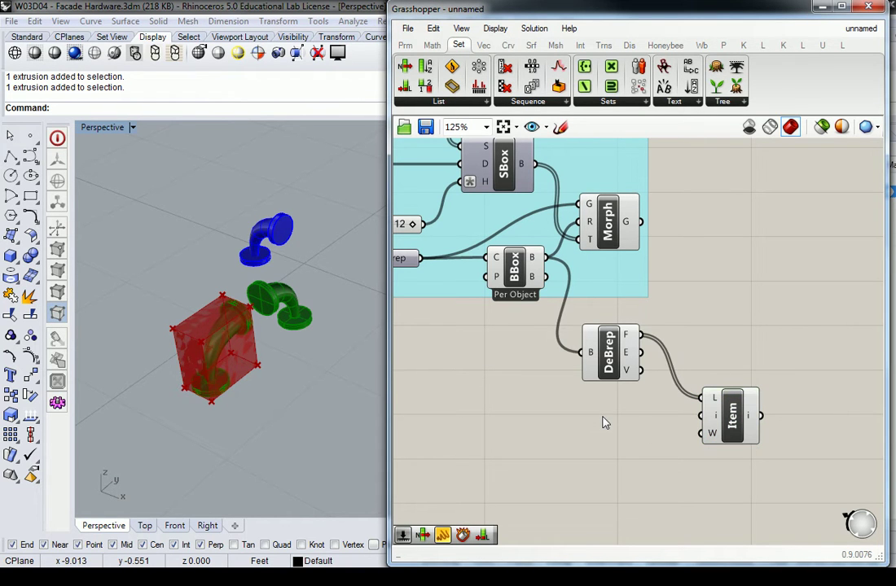
type("0<5")
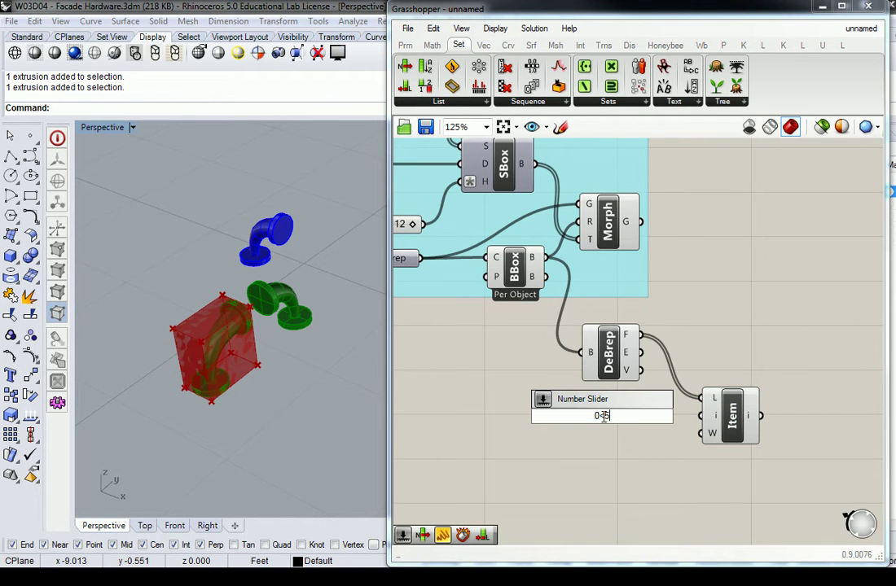
left_click(613, 483)
double_click(593, 417)
type("0<5")
key("Return")
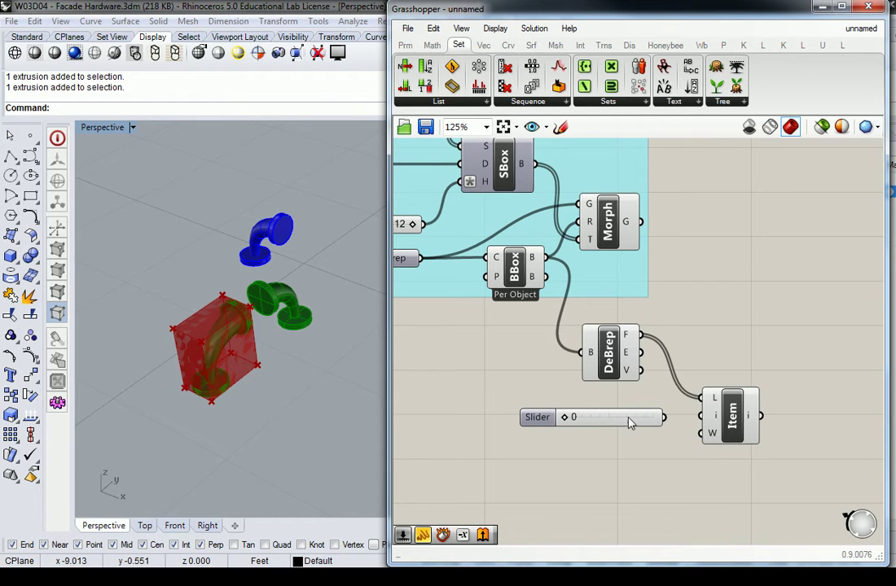
left_click_drag(664, 417, 701, 416)
left_click(731, 428)
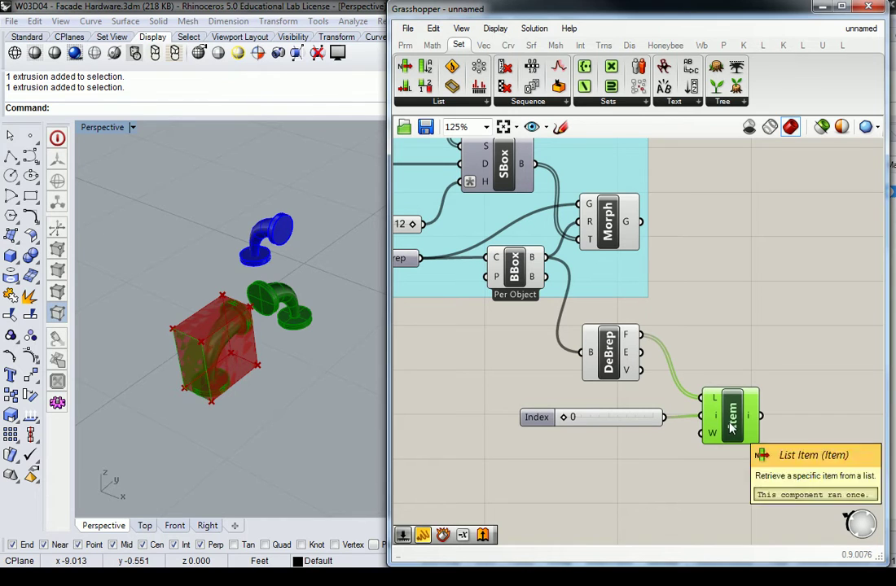
scroll(240, 339, "up", 5)
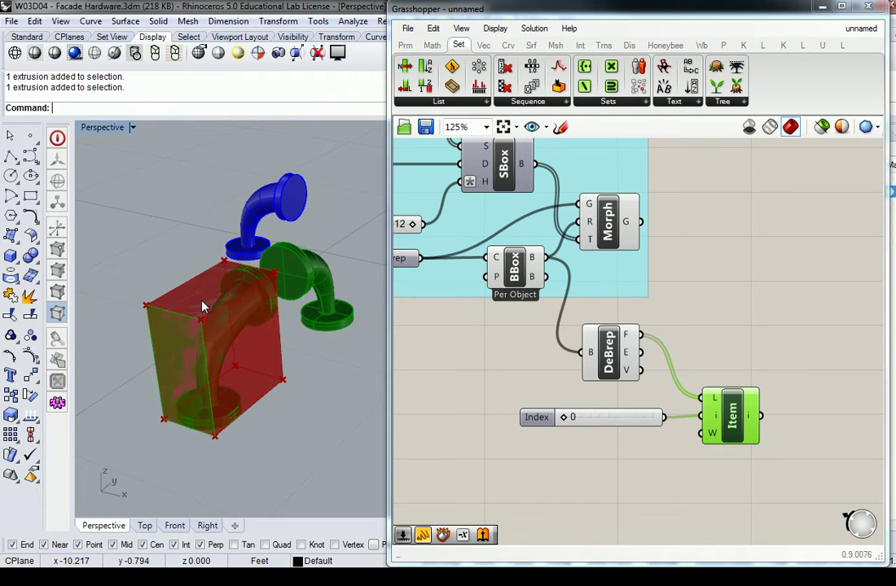
Duplicate the index slider and List Item below the originals and set the copied slider to 1.
left_click(630, 395)
left_click_drag(776, 346, 659, 423)
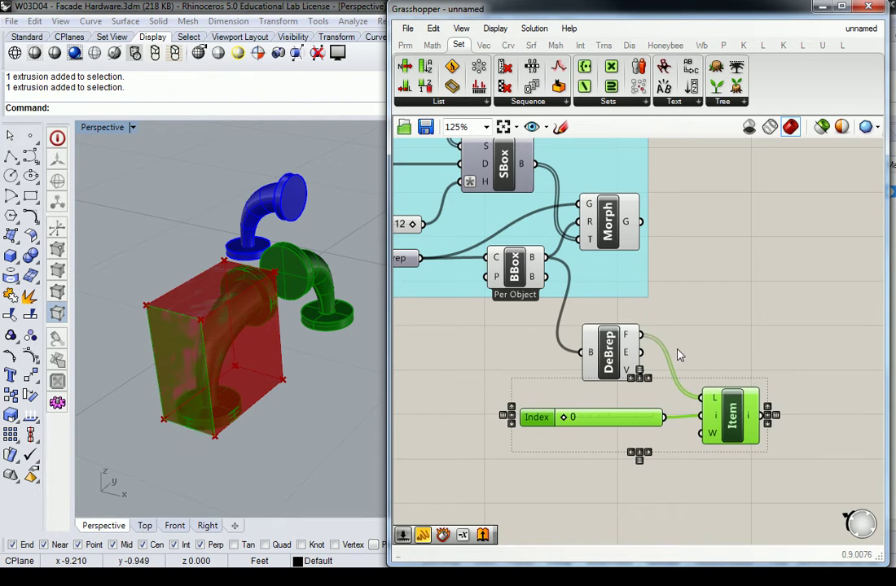
key("ctrl+v")
left_click_drag(736, 417, 729, 496)
left_click_drag(566, 504, 582, 506)
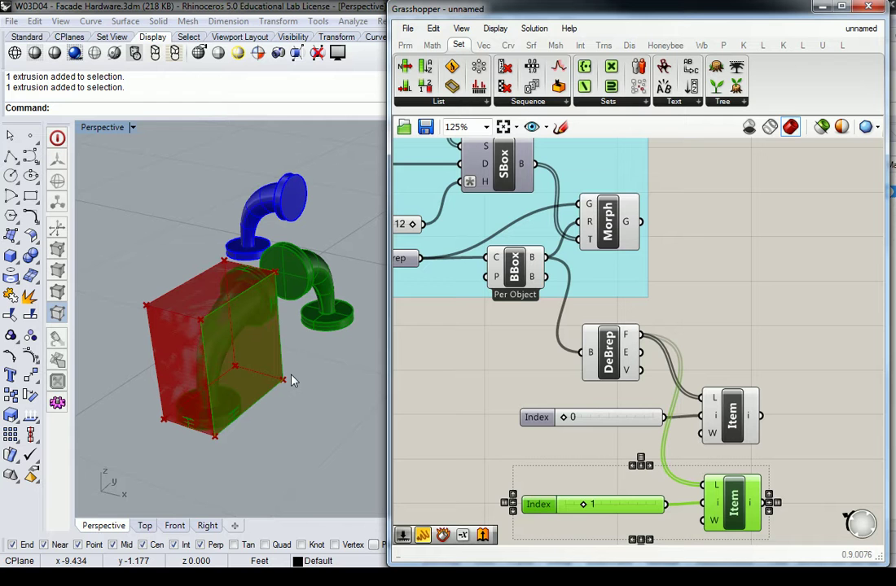
left_click(654, 204)
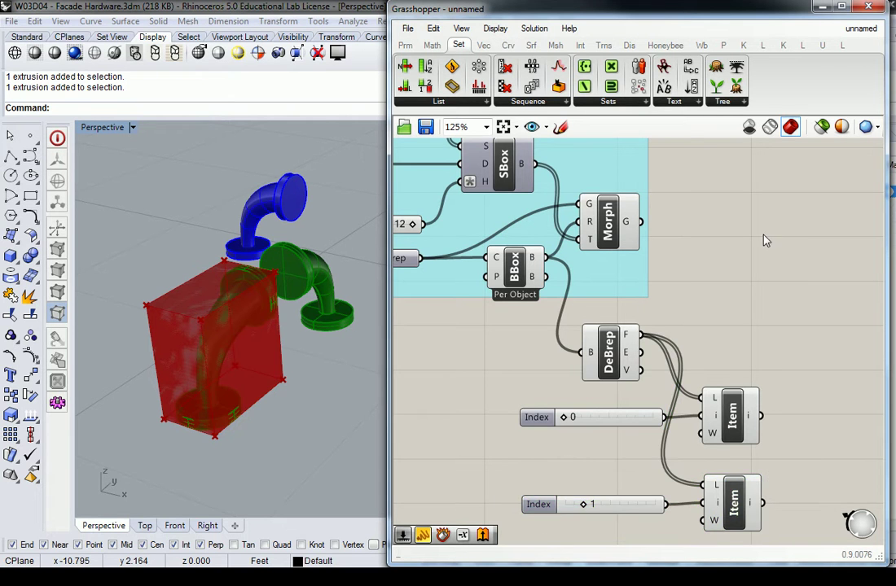
Add a Dimensions component fed by the first List Item and read its U and V dimensions.
right_click_drag(758, 239, 715, 220)
scroll(715, 220, "down", 1)
left_click(531, 45)
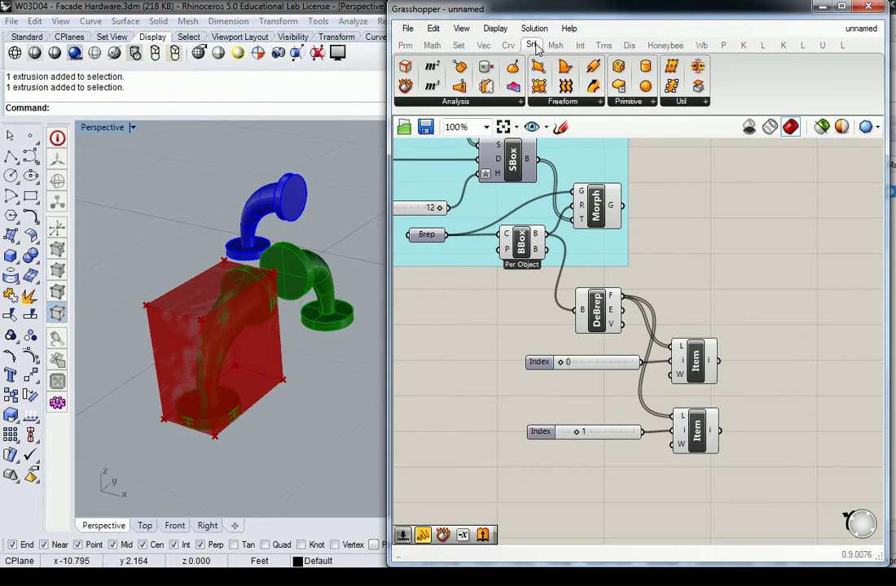
left_click(509, 101)
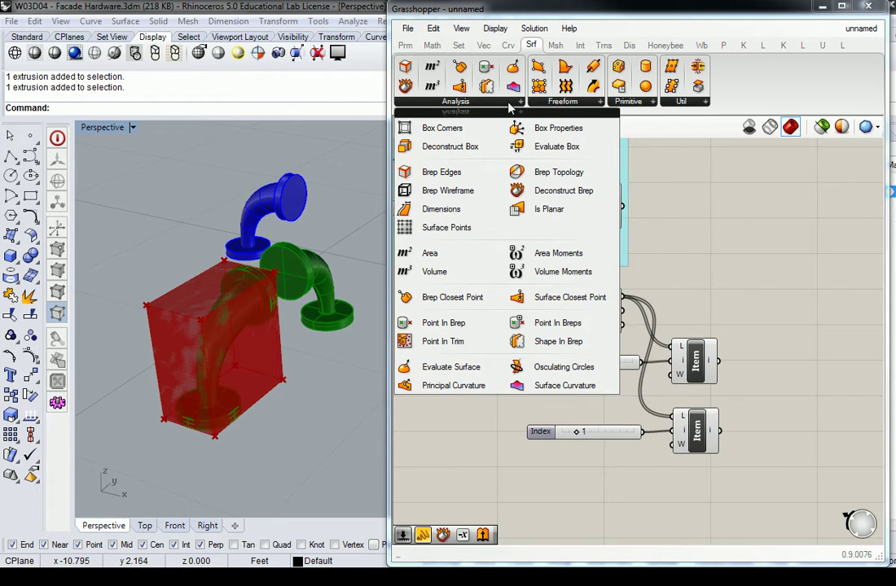
left_click(444, 211)
left_click(742, 368)
scroll(661, 358, "up", 2)
scroll(660, 359, "up", 1)
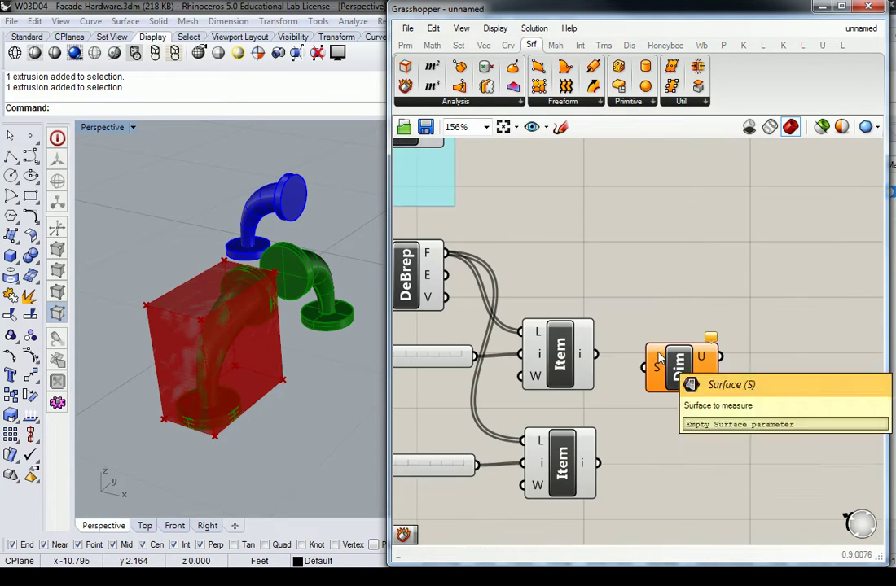
left_click_drag(664, 354, 597, 355)
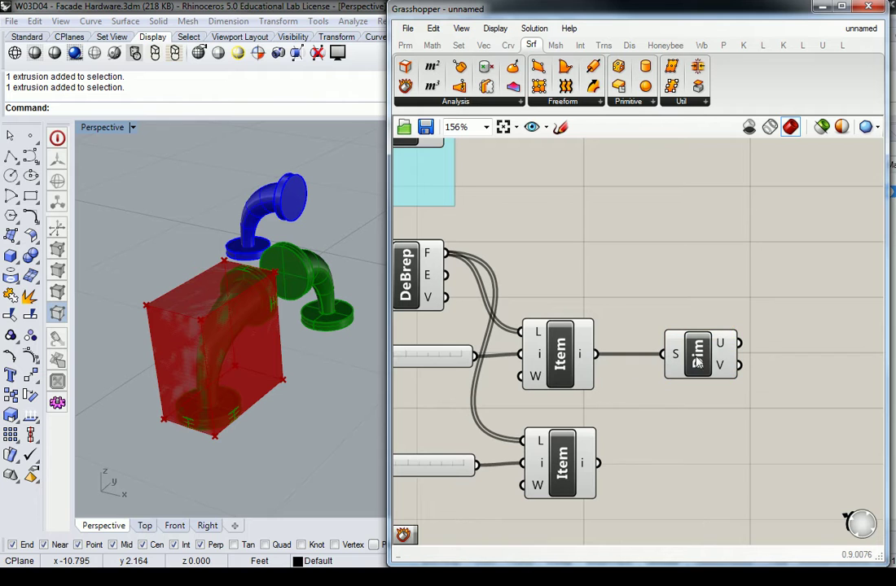
mouse_move(725, 346)
mouse_move(725, 368)
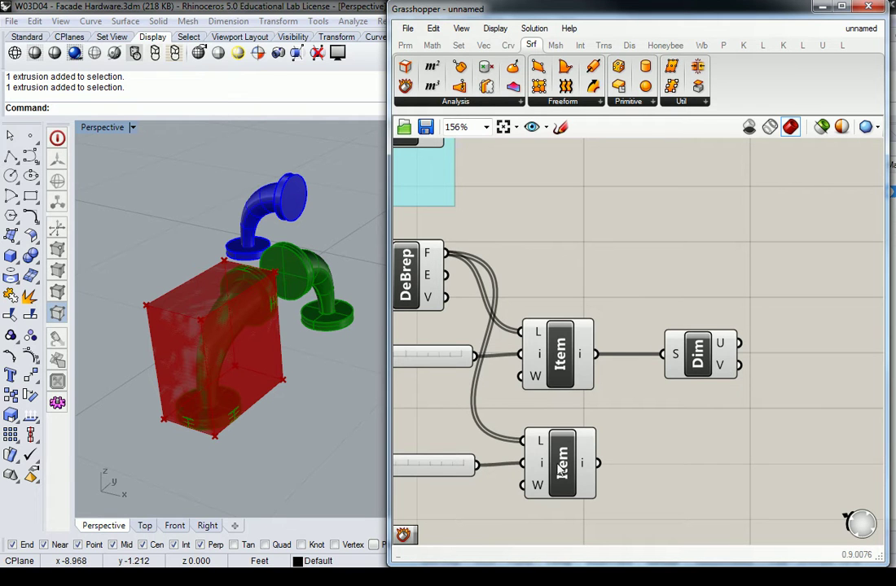
Duplicate the Dimensions component below, feed it from the second List Item, and read its U and V dimensions.
right_click_drag(604, 446, 615, 390)
left_click_drag(705, 302, 717, 401, "alt")
left_click_drag(610, 407, 682, 401)
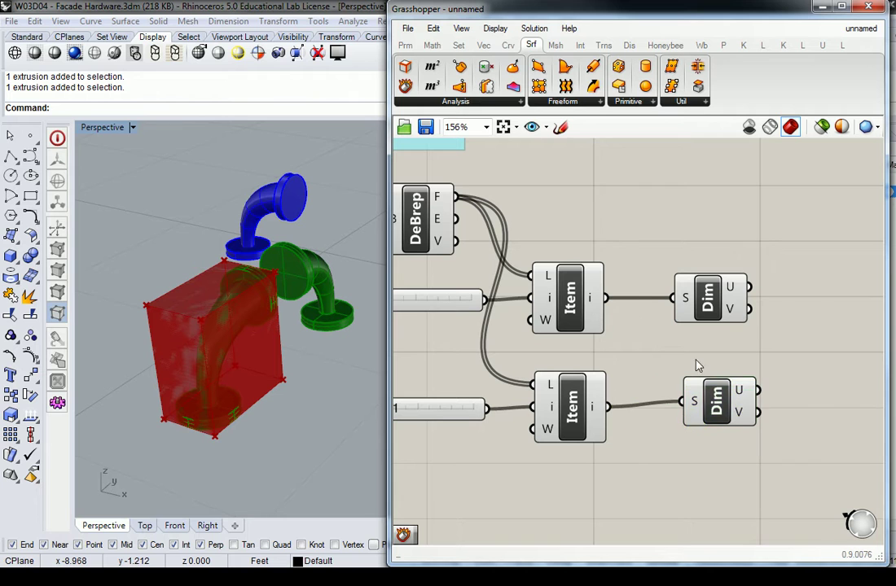
left_click(720, 364)
mouse_move(740, 399)
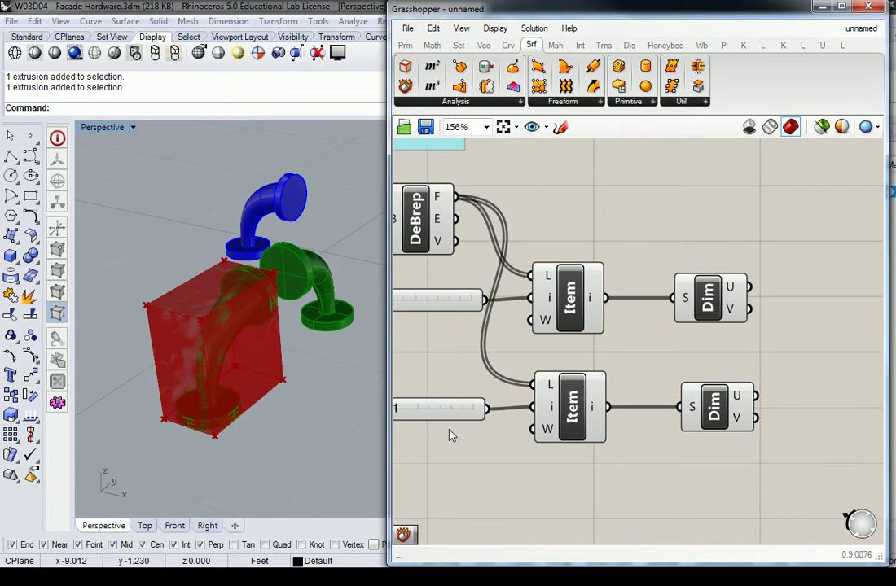
mouse_move(740, 421)
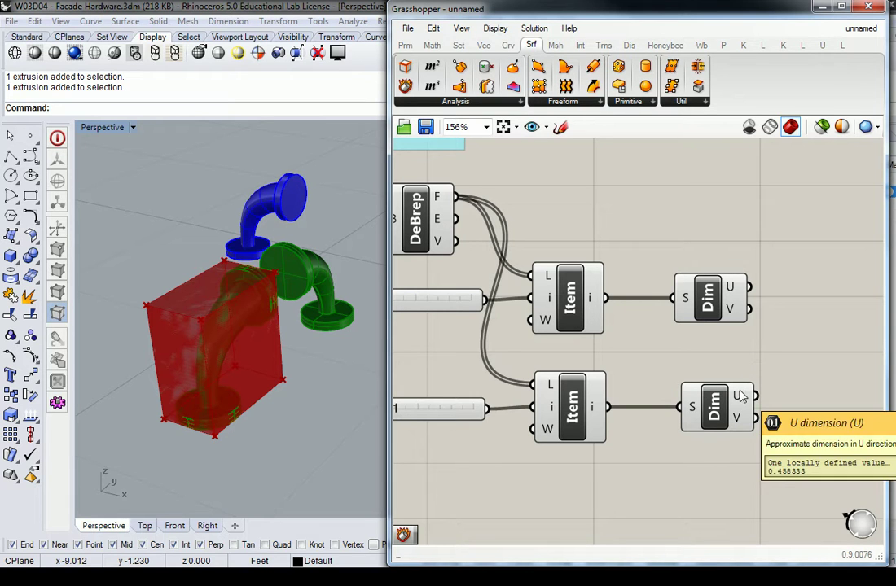
Add a Number parameter connected to the U output of the first Dimensions component.
right_click_drag(808, 353, 694, 369)
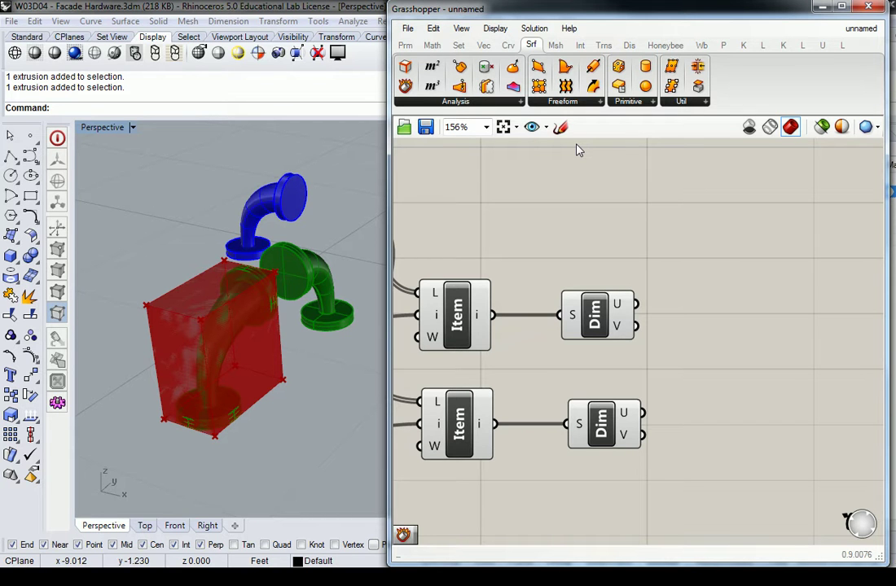
left_click(405, 45)
left_click(573, 102)
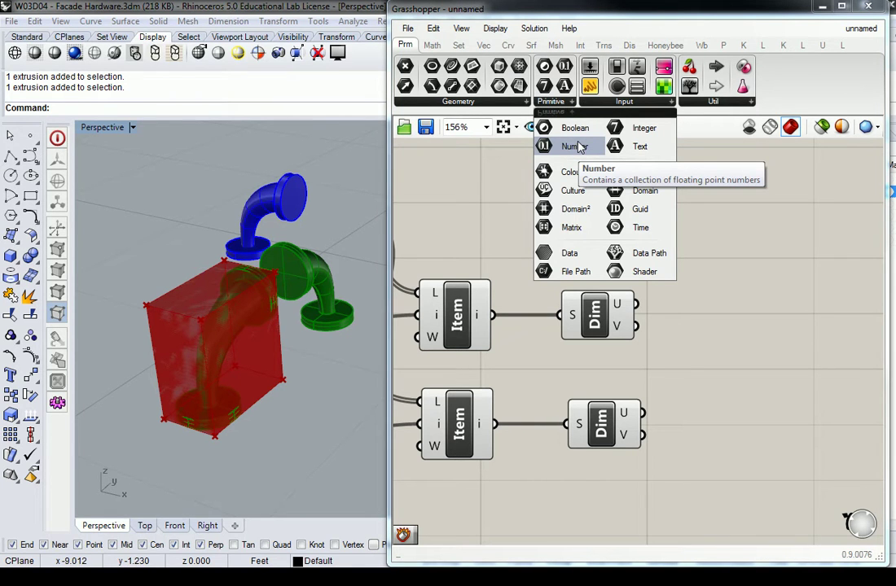
left_click_drag(576, 147, 690, 303)
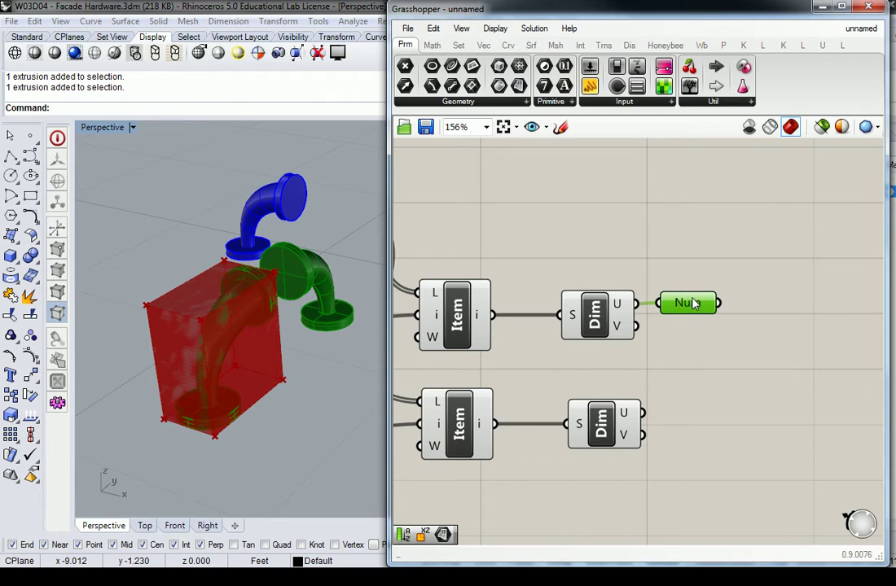
right_click(693, 302)
left_click(642, 252)
Copy the Number parameter twice, for the first Dimensions component's V output and the second one's U output, and connect both.
left_click_drag(682, 303, 669, 413, "alt")
key("ctrl+v")
left_click(701, 370)
left_click(608, 310)
left_click(605, 267)
Rename the first Dimensions component's U parameter to Width and its V parameter to Height.
left_click(686, 303)
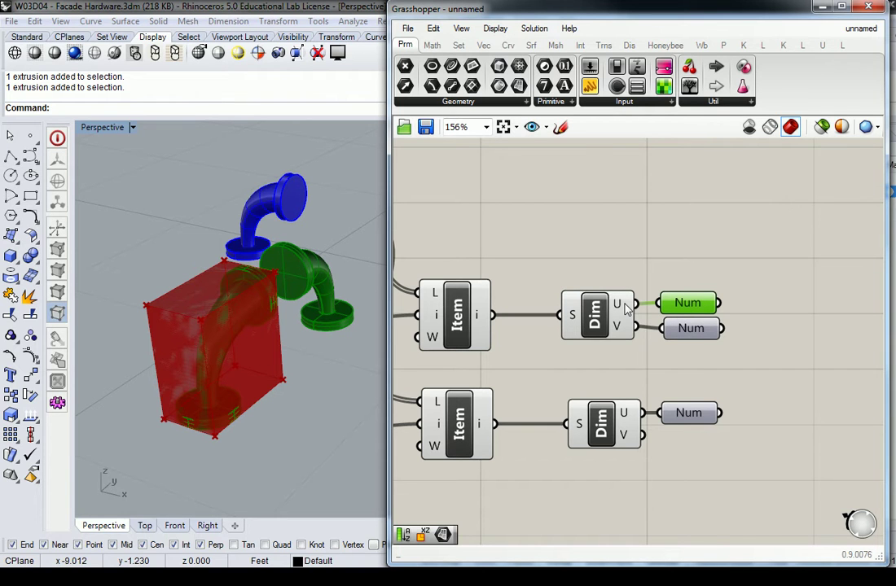
right_click(675, 303)
double_click(751, 261)
type("Width")
key("Return")
right_click(692, 328)
left_click_drag(747, 262, 686, 265)
type("Height")
key("Return")
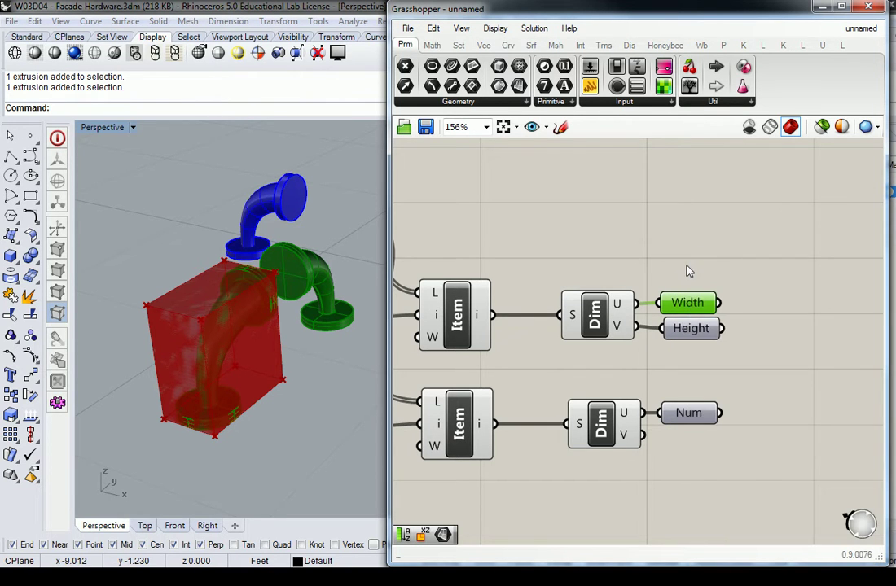
Rename the Number parameter on the second Dimensions component to Depth/Length and position it beside the U output.
right_click(693, 413)
left_click_drag(746, 261, 719, 264)
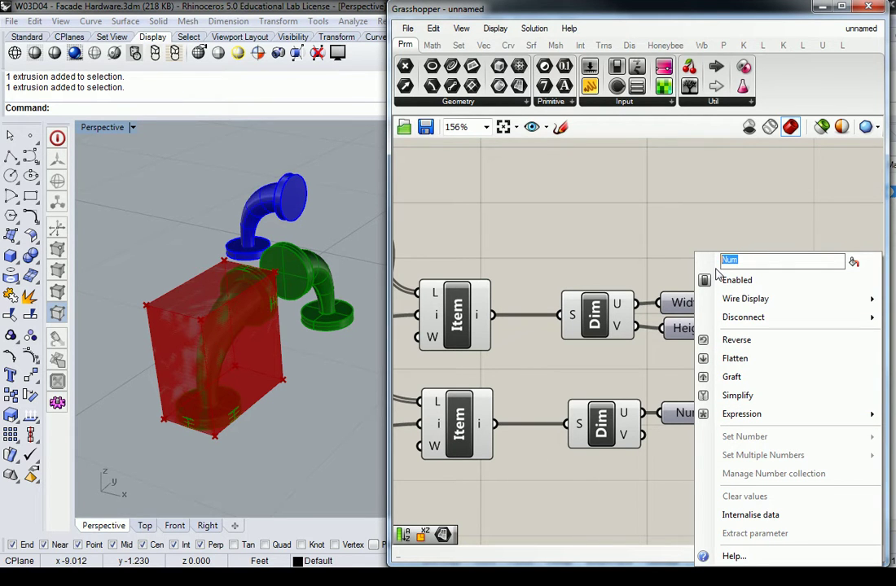
type("Depth/Length")
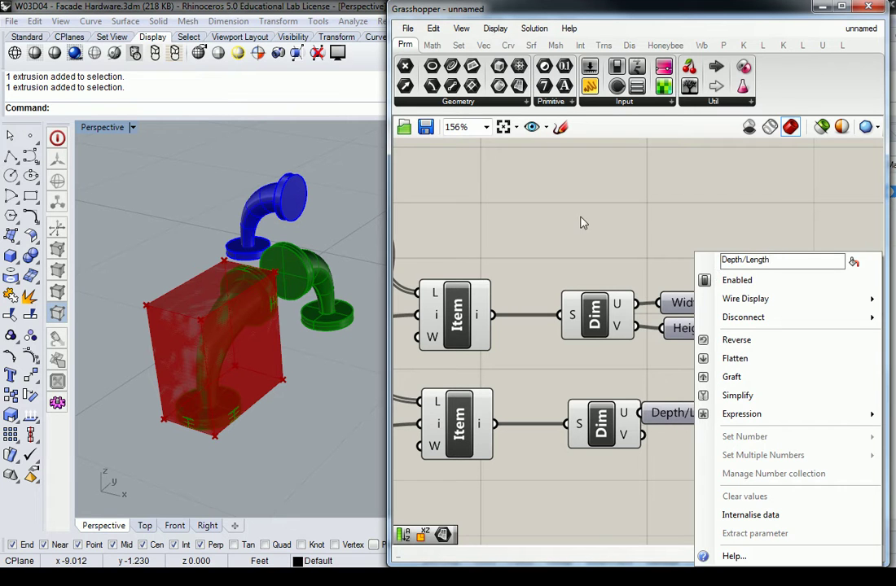
left_click(526, 222)
left_click(680, 410)
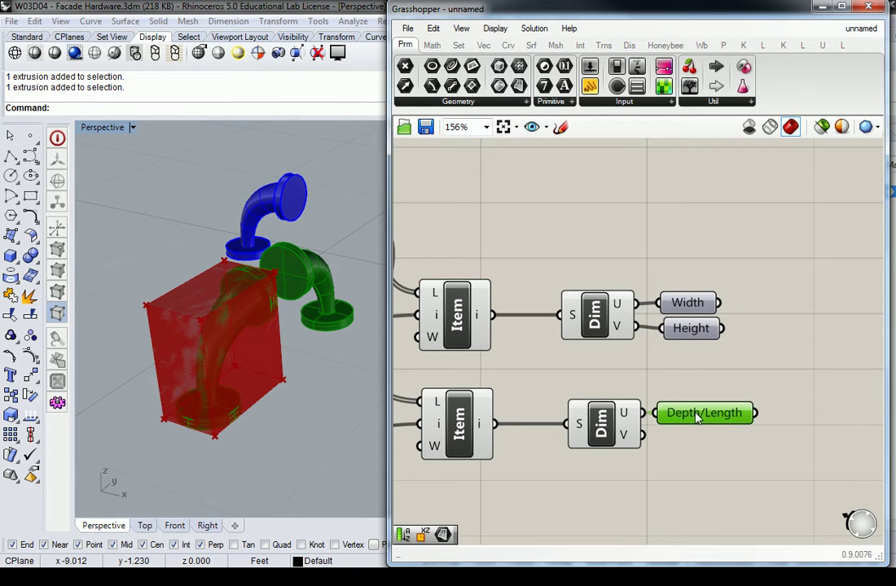
left_click(744, 380)
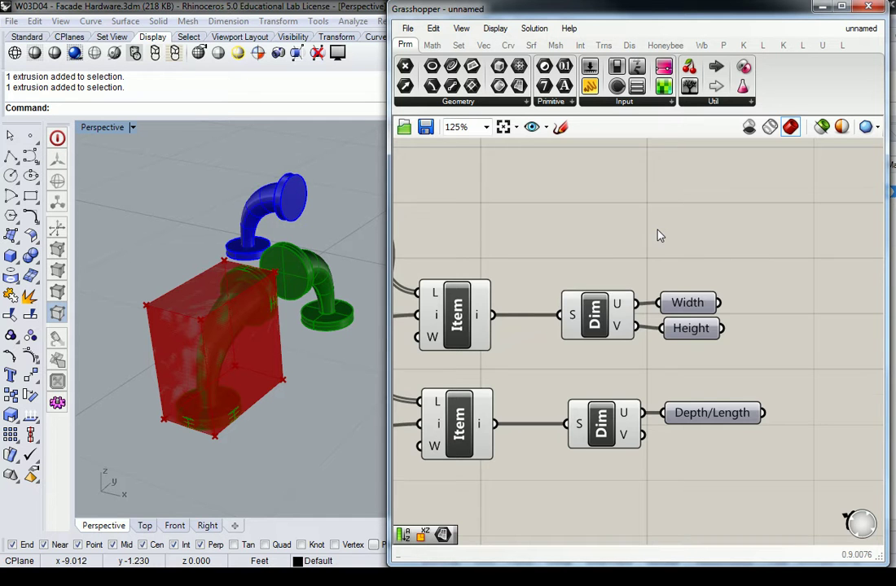
Examine the hardware repeated across the facade grid and compare it with the Width parameter's value.
scroll(658, 233, "down", 4)
scroll(700, 258, "up", 1)
scroll(246, 336, "down", 4)
right_click_drag(269, 308, 155, 361, "shift")
scroll(220, 318, "down", 8)
right_click_drag(281, 300, 262, 304, "shift")
scroll(197, 313, "down", 6)
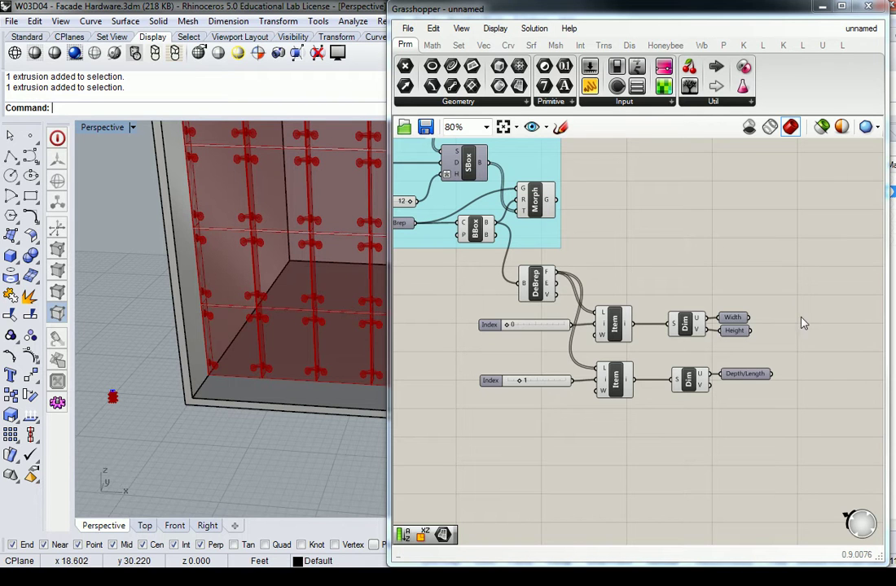
scroll(763, 356, "up", 3)
left_click(745, 386)
left_click(715, 277)
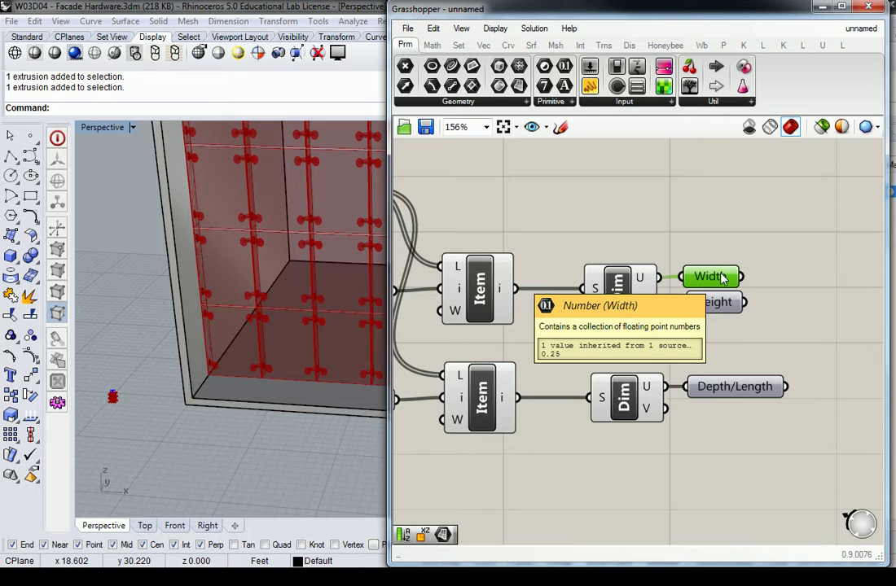
scroll(244, 155, "up", 5)
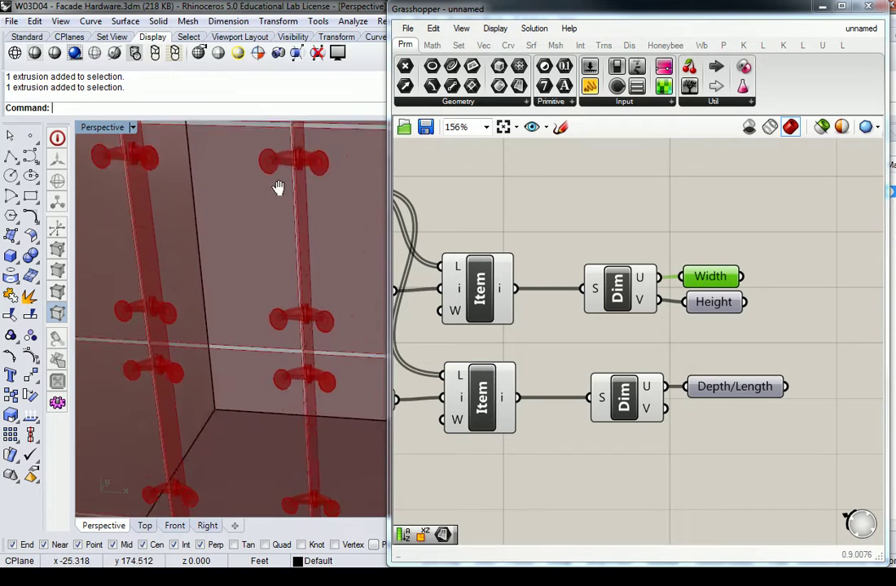
right_click_drag(277, 154, 291, 234, "shift")
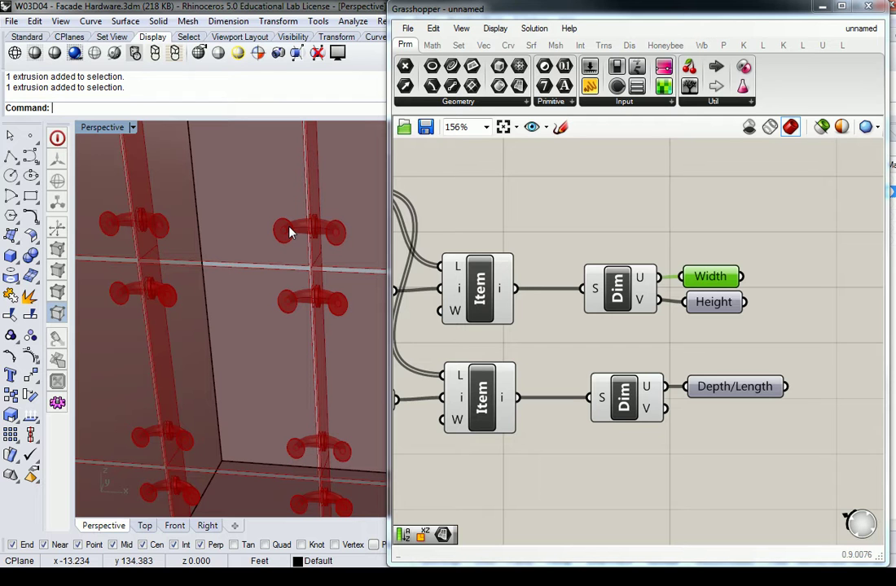
scroll(289, 232, "down", 2)
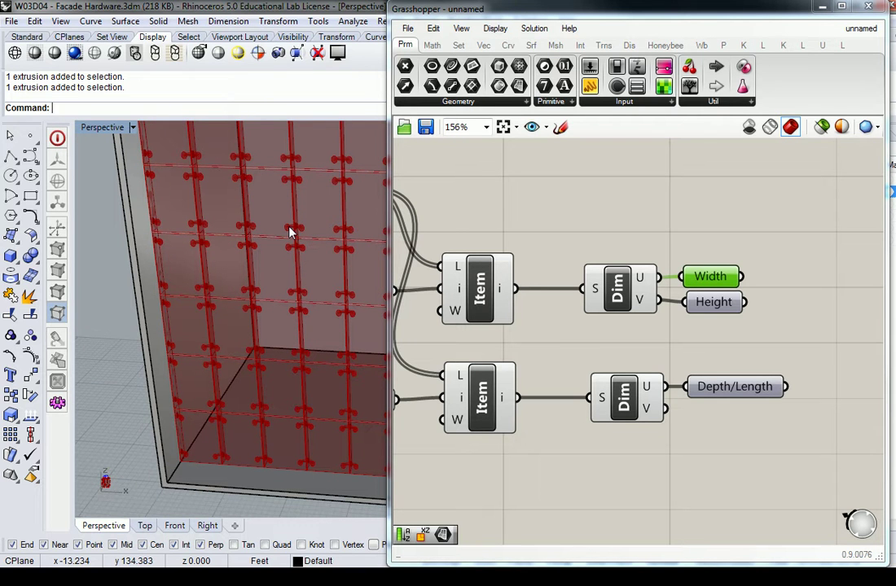
Zoom to the blue elbow hardware and inspect its base plate, end flange and curved pipe by selecting each part.
right_click_drag(254, 340, 176, 368)
right_click_drag(140, 417, 184, 374, "shift")
scroll(226, 360, "up", 6)
left_click(236, 353)
type("ZS")
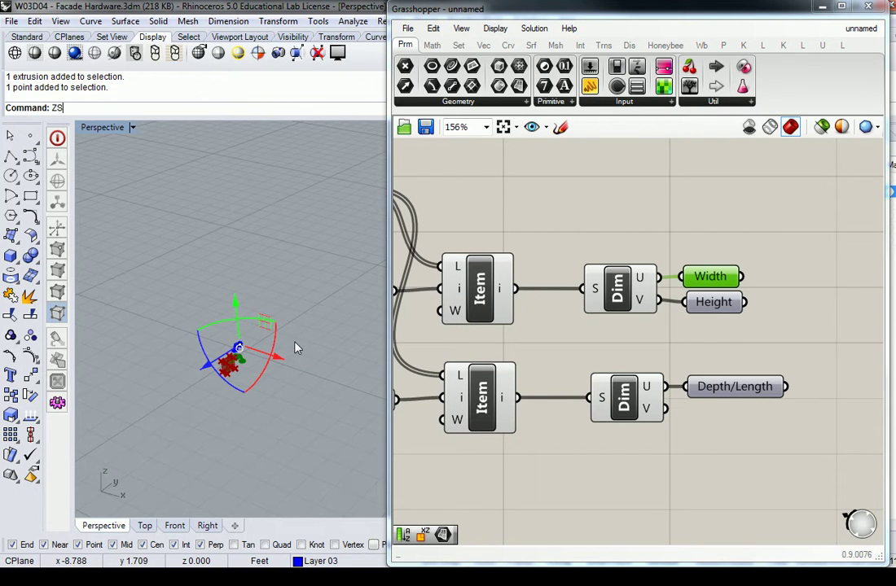
key("Return")
right_click_drag(289, 359, 299, 354)
left_click(300, 353)
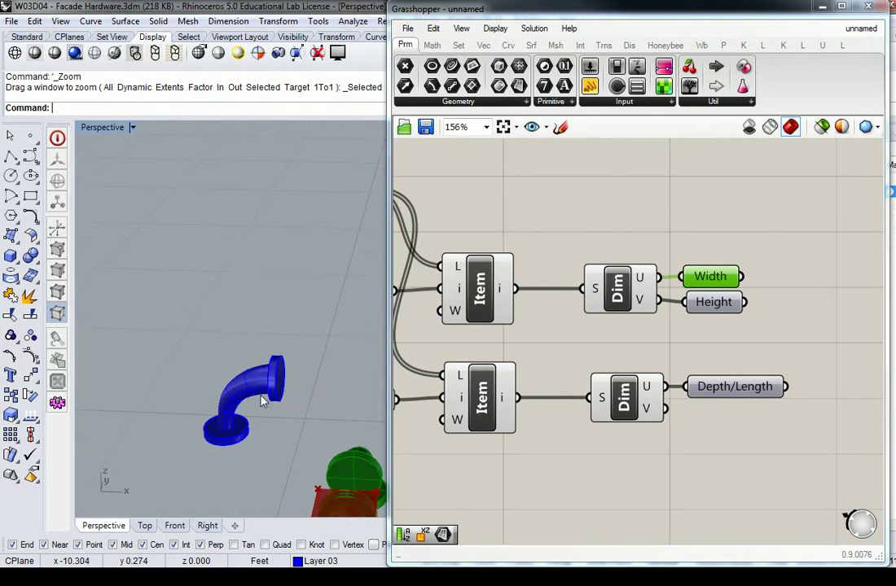
scroll(234, 440, "up", 4)
left_click(234, 441)
right_click_drag(234, 440, 280, 431)
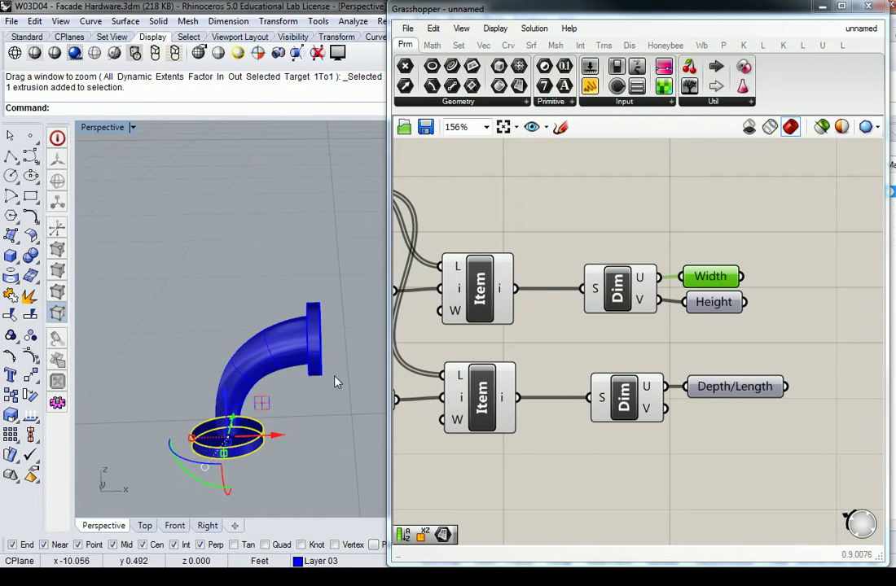
left_click(315, 314)
left_click(358, 355)
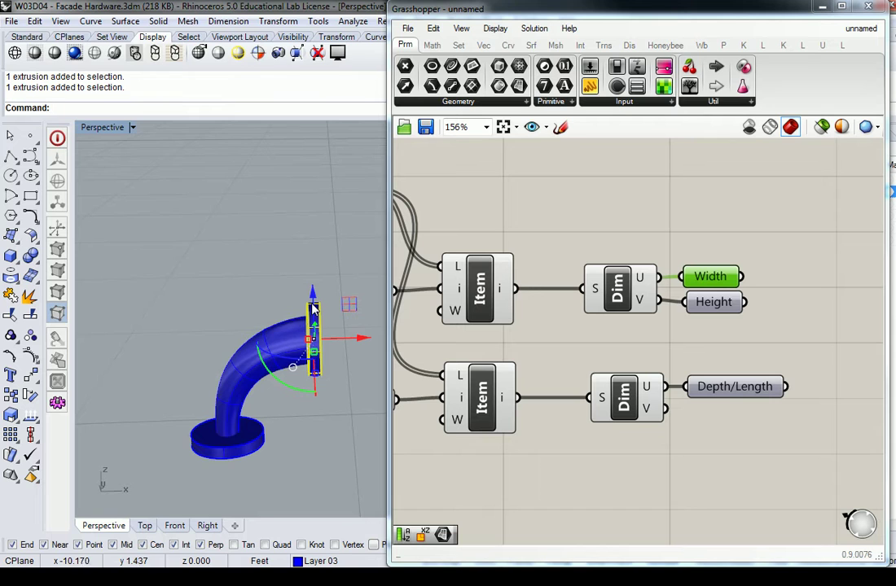
left_click(283, 346, "shift")
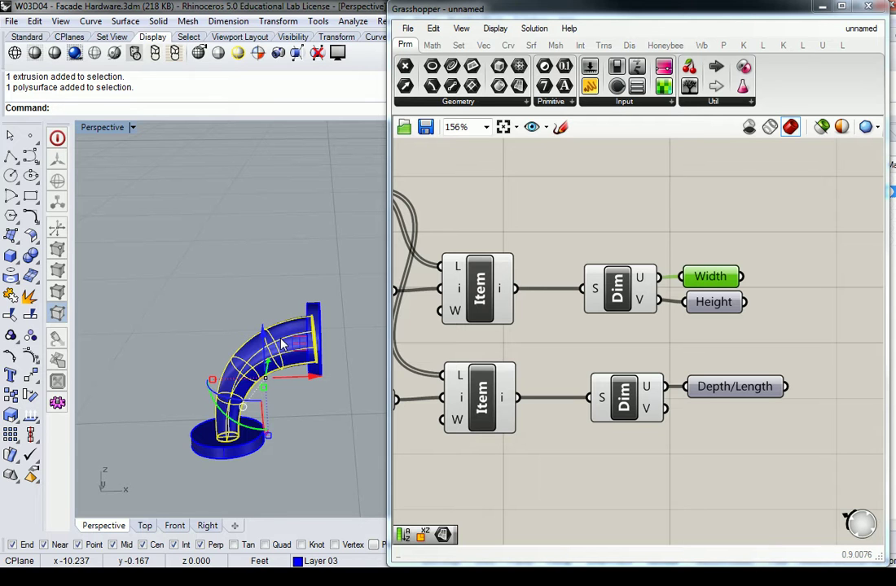
Clear the selection and inspect the morphed hardware pairs at the facade's panel joints up close.
left_click(502, 237)
left_click(232, 203)
scroll(246, 212, "down", 12)
right_click_drag(247, 211, 294, 227, "shift")
scroll(299, 243, "down", 15)
scroll(295, 228, "up", 8)
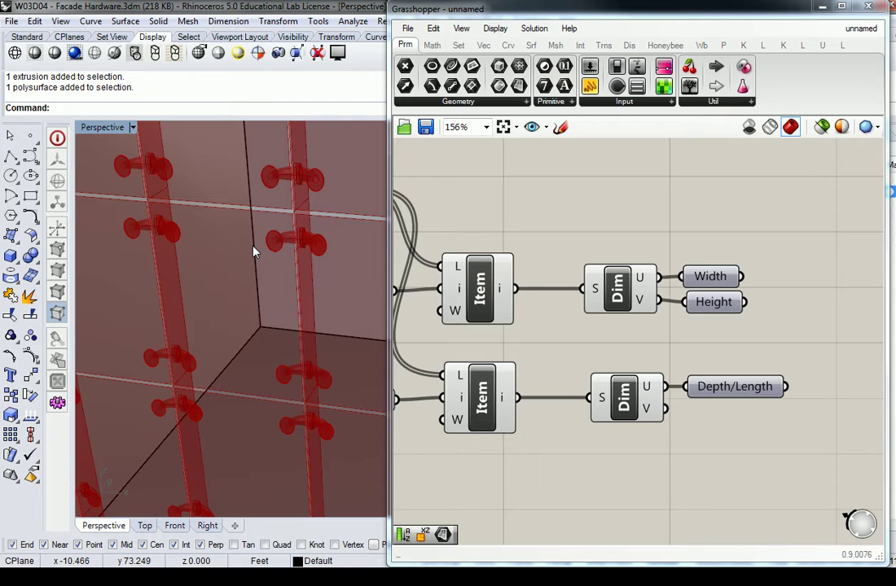
right_click_drag(256, 250, 275, 258)
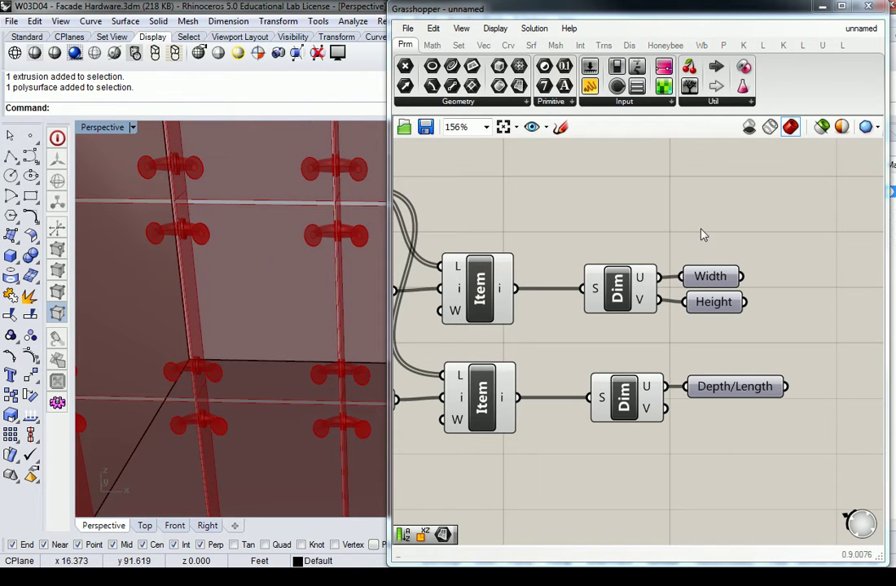
scroll(702, 230, "down", 1)
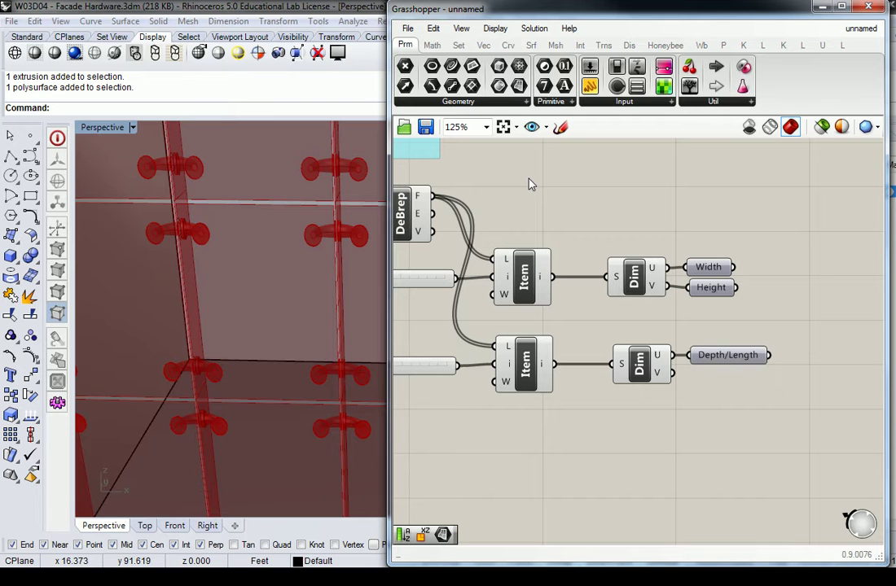
right_click_drag(354, 233, 343, 234)
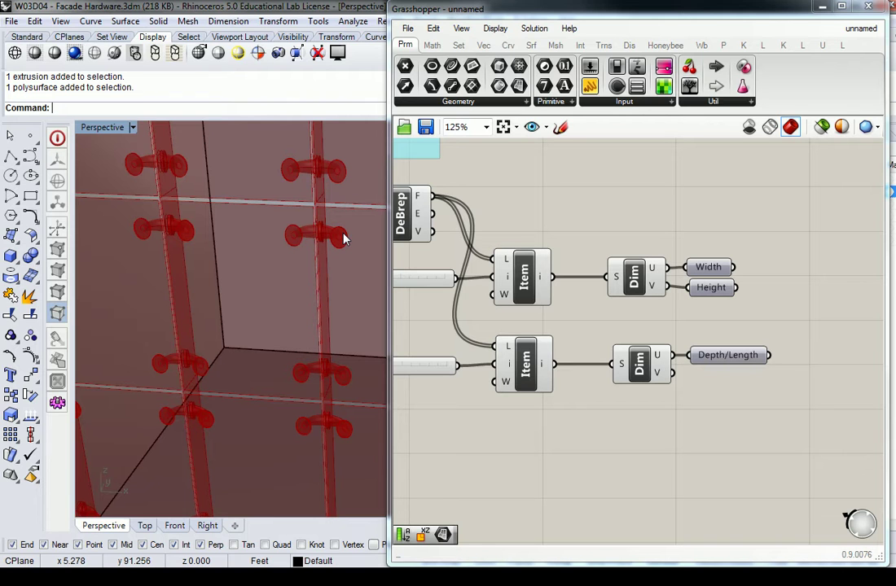
scroll(620, 246, "down", 2)
scroll(610, 268, "up", 1)
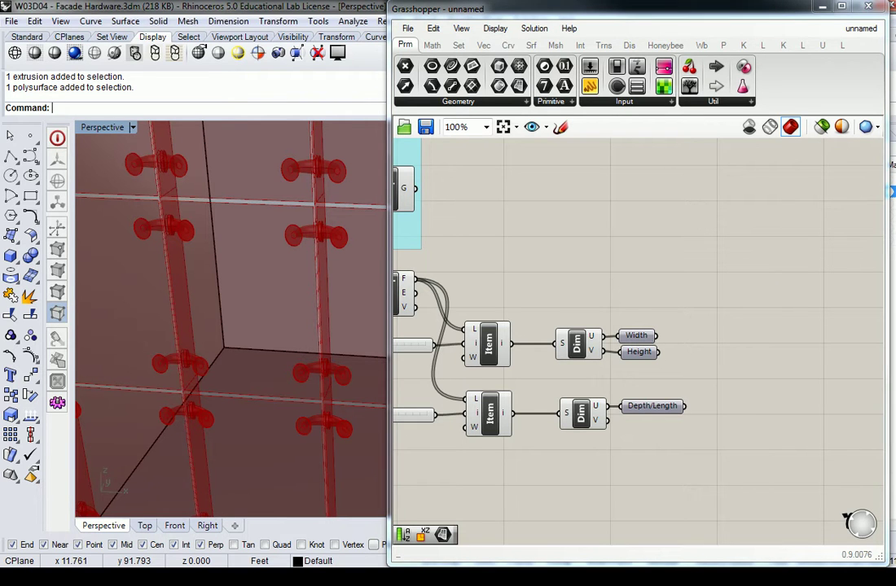
Review the Width, Height and Depth/Length chain back to its Deconstruct Brep component beside the facade preview.
left_click(531, 45)
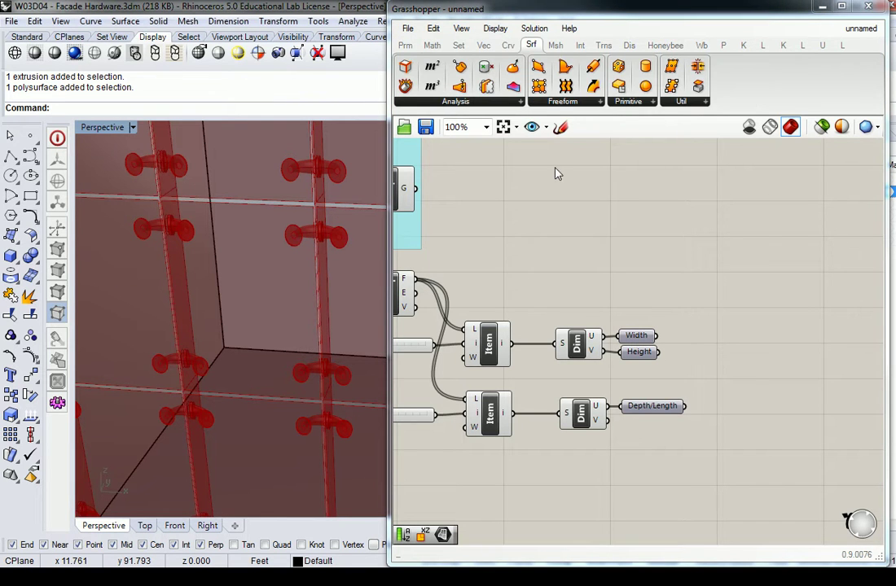
right_click_drag(703, 227, 722, 212)
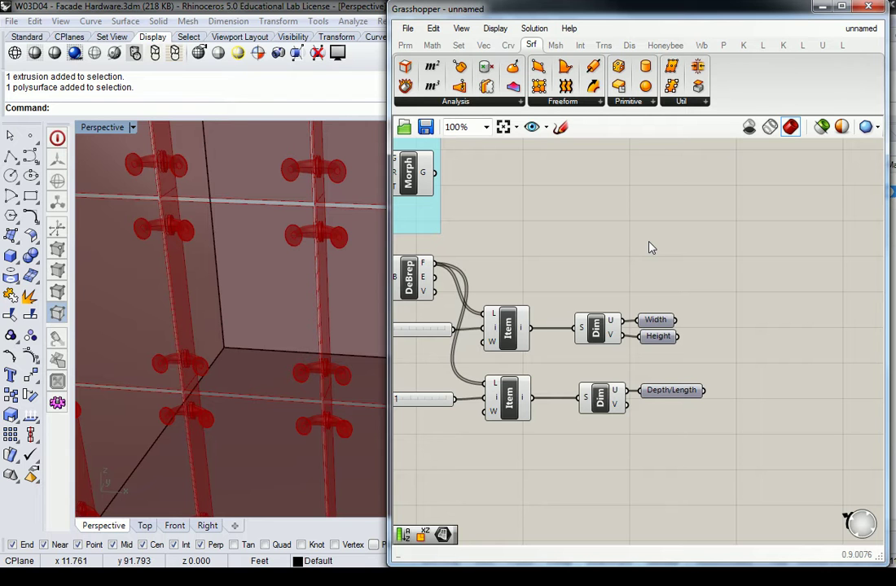
scroll(663, 252, "down", 2)
right_click_drag(644, 251, 609, 235)
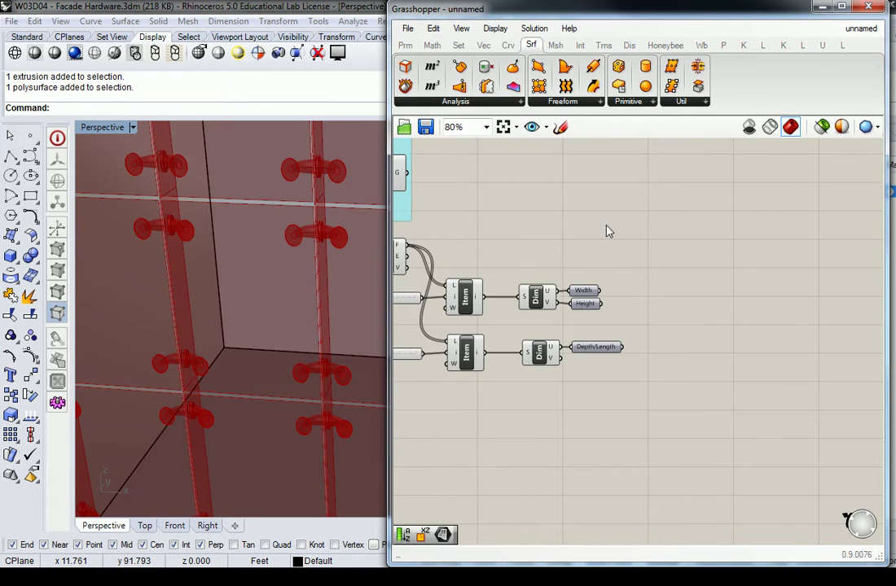
right_click_drag(502, 177, 536, 199)
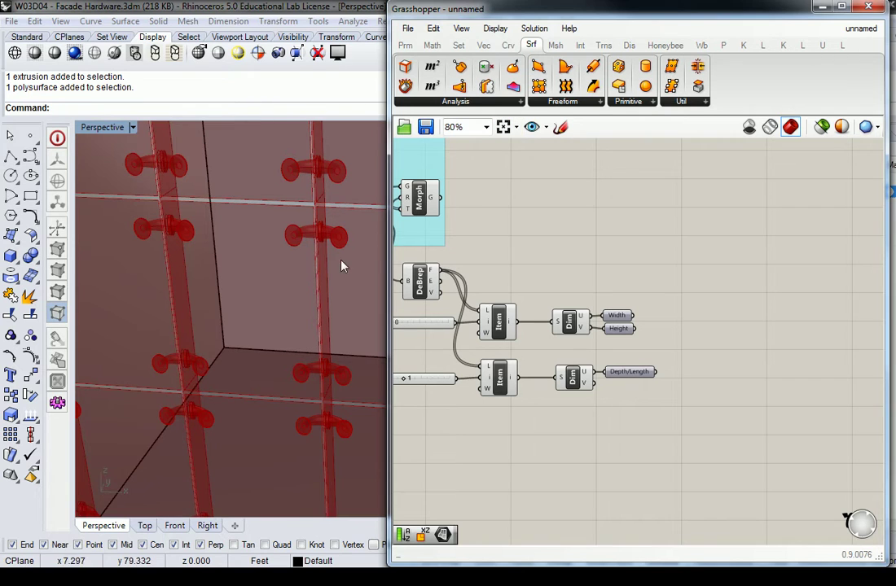
right_click_drag(262, 253, 235, 238)
left_click(539, 269)
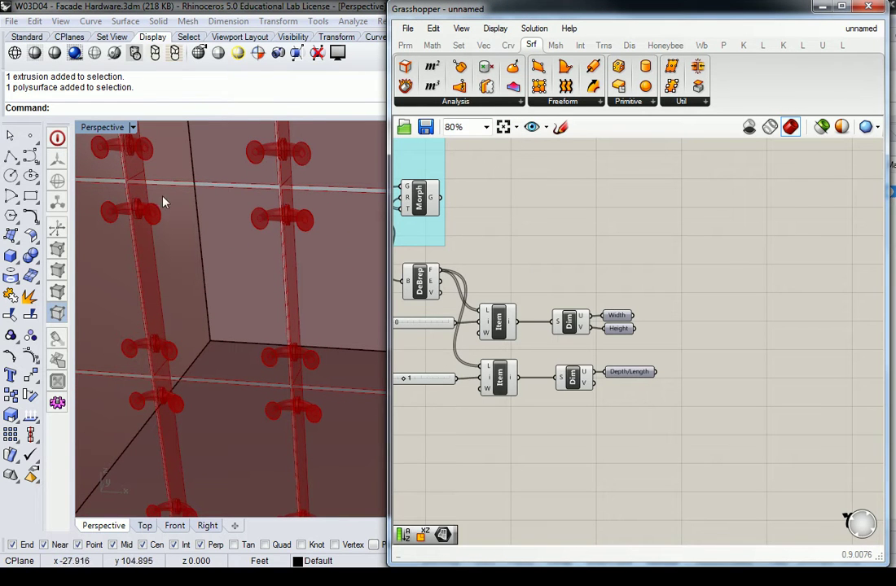
right_click_drag(500, 182, 660, 194)
left_click(578, 292)
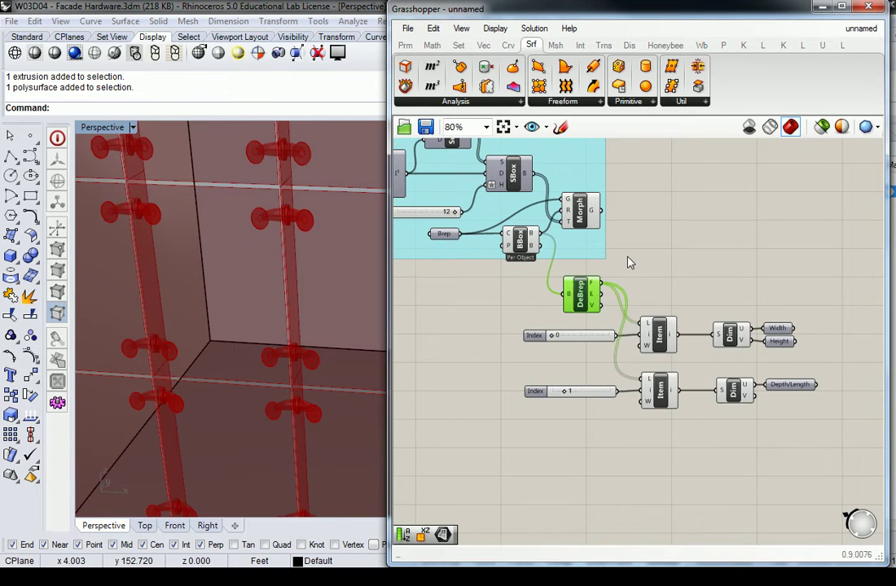
Move the SUBDV DATUM SRF parameter up within its group, above the SubSrf component.
right_click_drag(638, 247, 743, 358)
scroll(722, 324, "down", 2)
scroll(633, 277, "up", 3)
left_click_drag(535, 258, 523, 225)
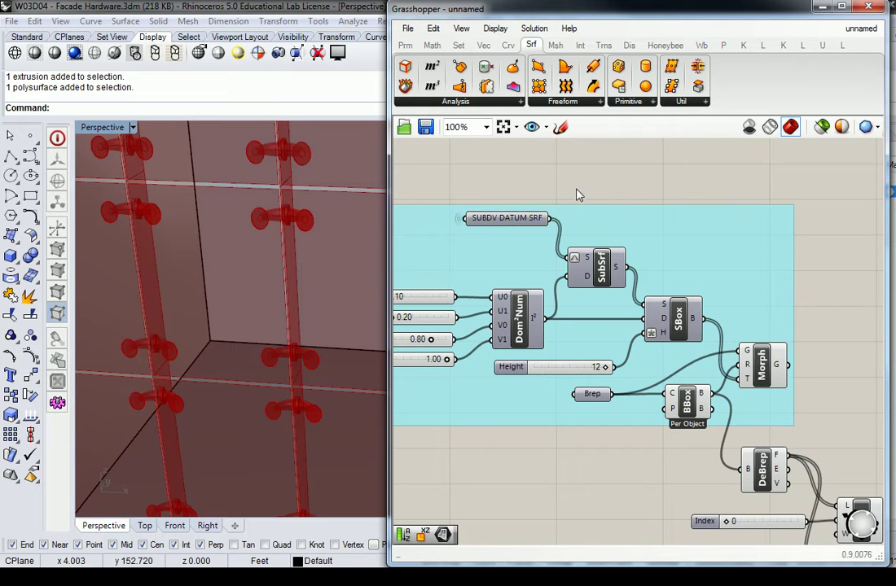
Add a second Deconstruct Brep component beside the group and connect the SUBDV DATUM SRF parameter to its B input.
right_click_drag(576, 177, 550, 188)
right_click_drag(641, 190, 584, 198)
left_click(592, 184)
scroll(592, 177, "down", 1)
right_click_drag(694, 211, 631, 201)
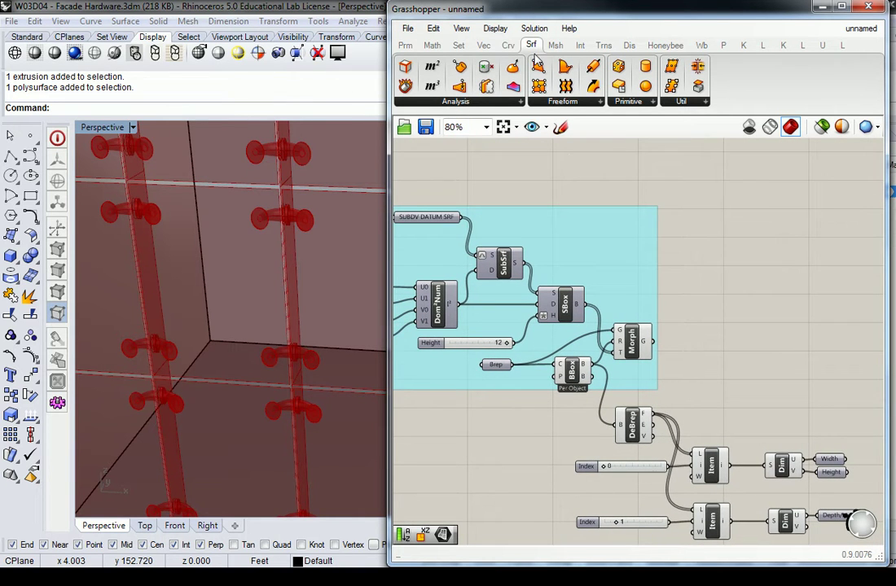
left_click_drag(414, 90, 699, 216)
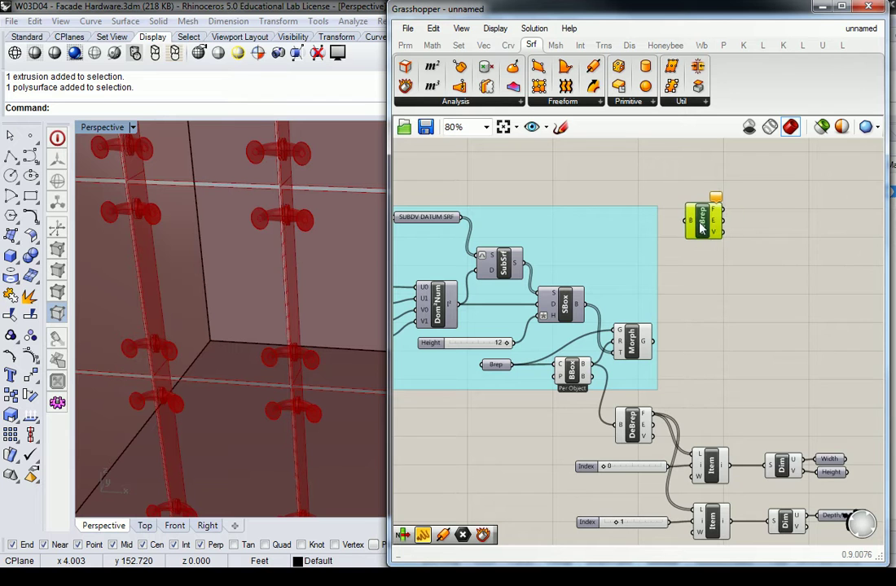
left_click_drag(460, 218, 685, 218)
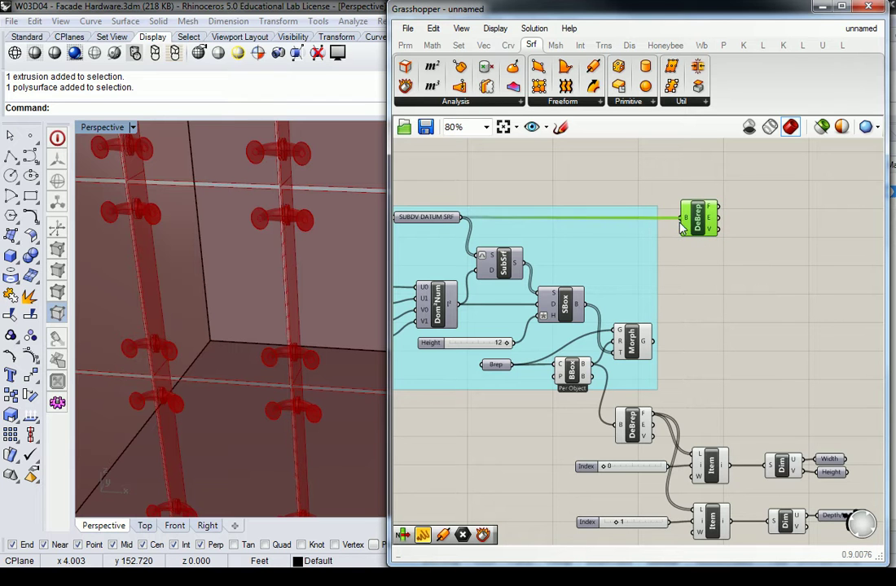
left_click(761, 230)
Highlight the new Deconstruct Brep component and examine the panel corner vertices across the facade.
left_click(698, 219)
scroll(699, 218, "down", 4)
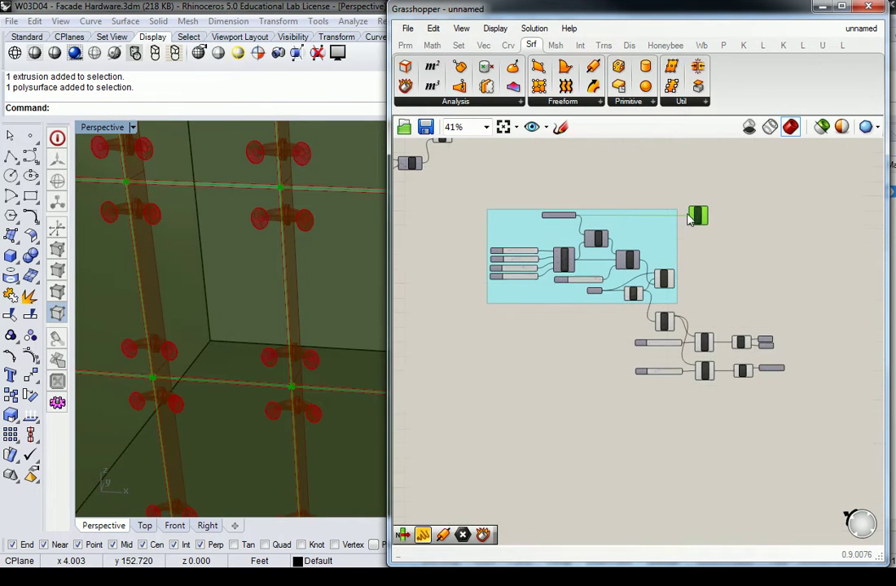
scroll(299, 244, "down", 5)
scroll(326, 232, "up", 4)
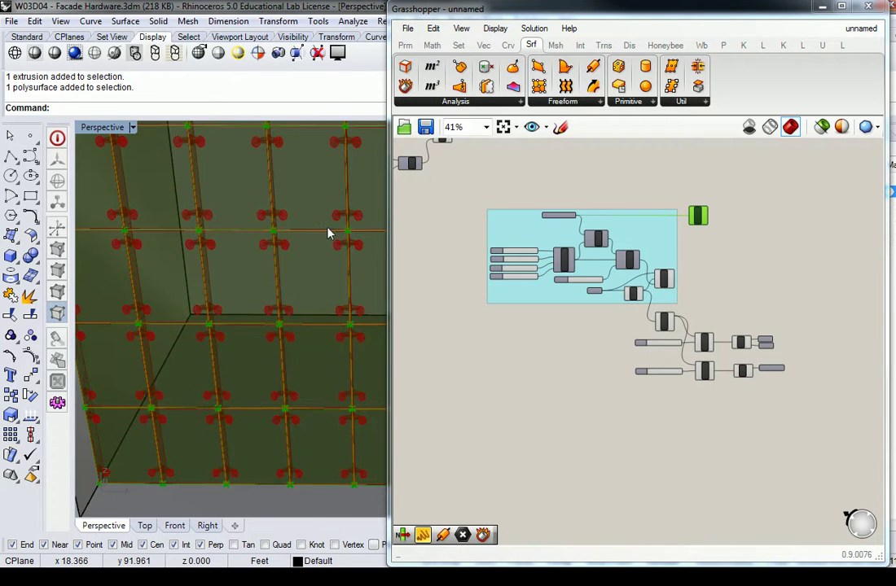
right_click_drag(326, 232, 291, 226)
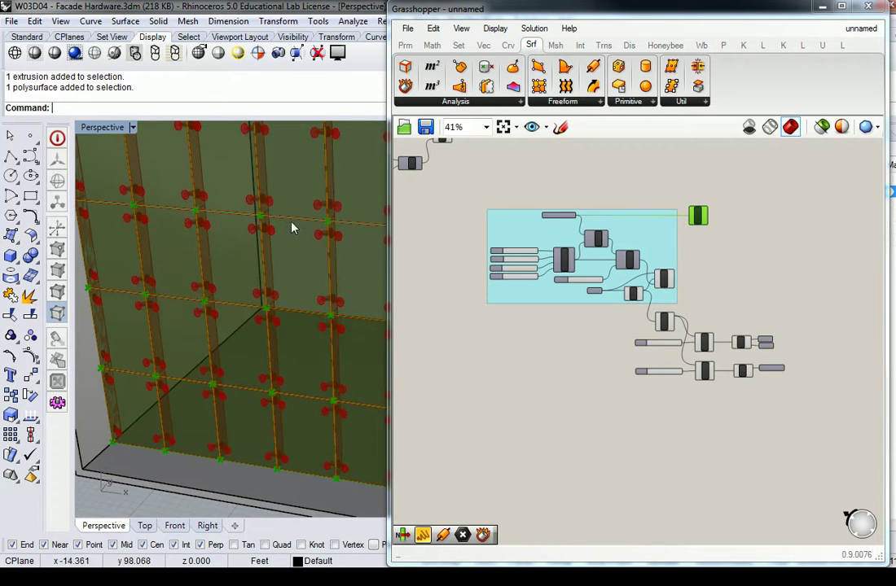
left_click(754, 210)
Add a List Item component beside the new Deconstruct Brep and connect the V output to its L input.
scroll(754, 208, "up", 3)
scroll(587, 164, "up", 1)
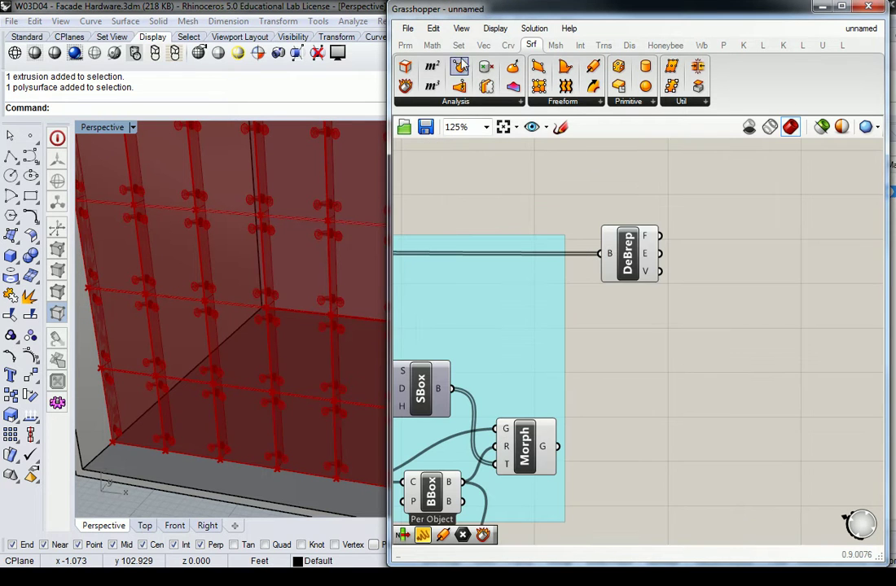
left_click(459, 46)
left_click(456, 102)
left_click(464, 147)
left_click(730, 260)
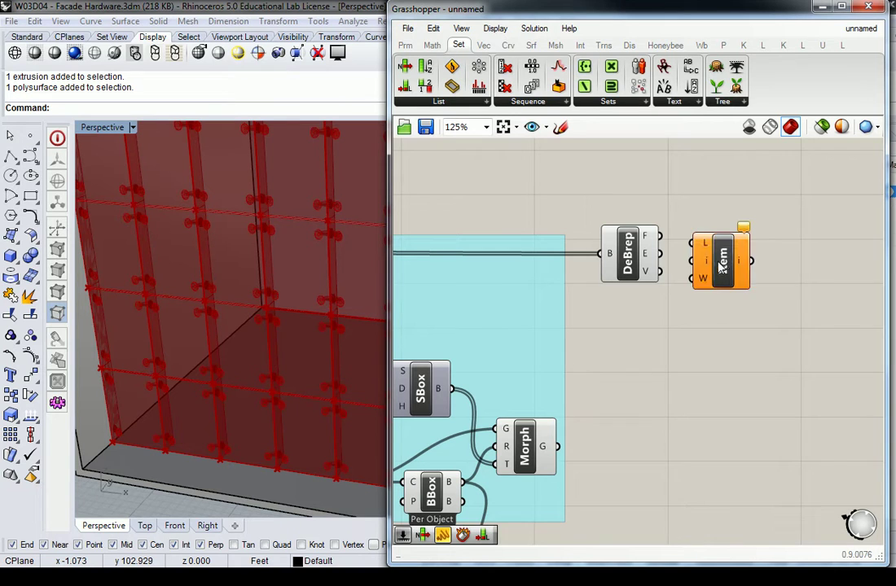
left_click_drag(729, 260, 788, 287)
left_click_drag(661, 272, 759, 271)
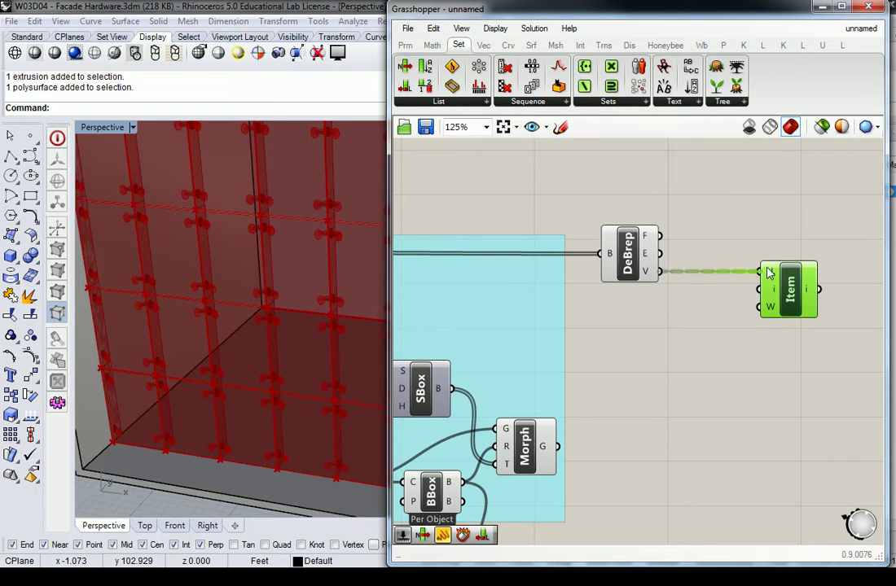
Add a number slider at 0 and connect it to the new List Item's i input.
left_click(711, 311)
double_click(711, 311)
type("slider")
key("Return")
mouse_move(752, 308)
left_mouse_down()
mouse_move(684, 306)
mouse_move(753, 292)
left_mouse_up()
Highlight the new List Item component and check which corner vertex it picks on each facade panel.
left_click(796, 300)
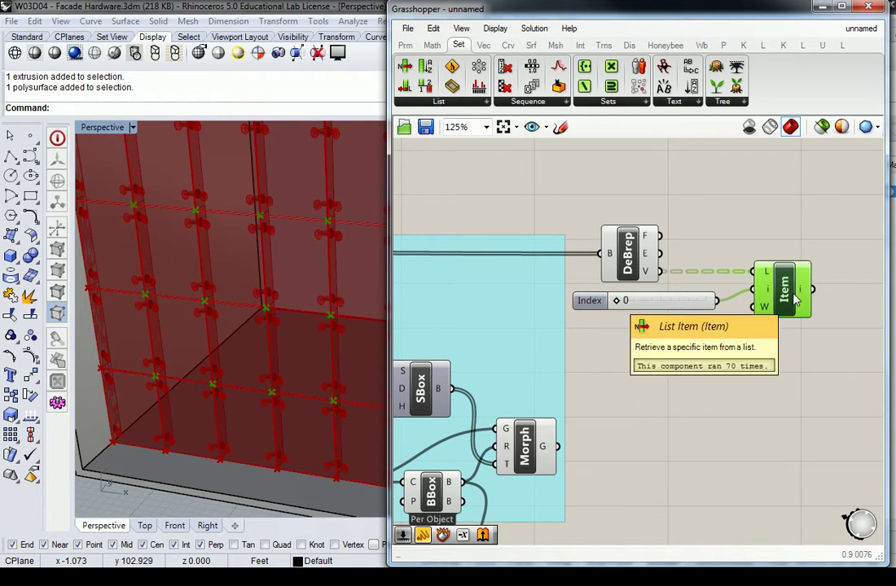
right_click_drag(236, 369, 233, 313)
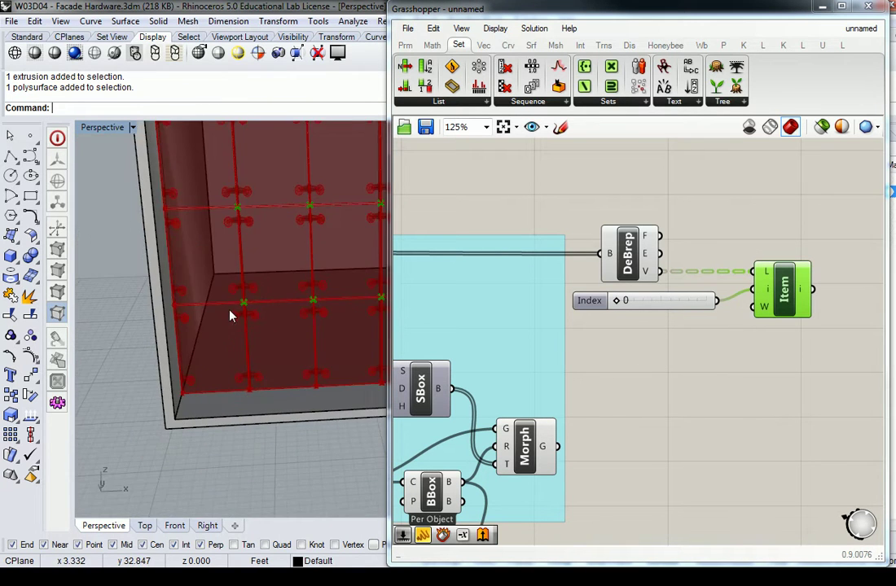
scroll(232, 312, "up", 8)
scroll(283, 290, "down", 7)
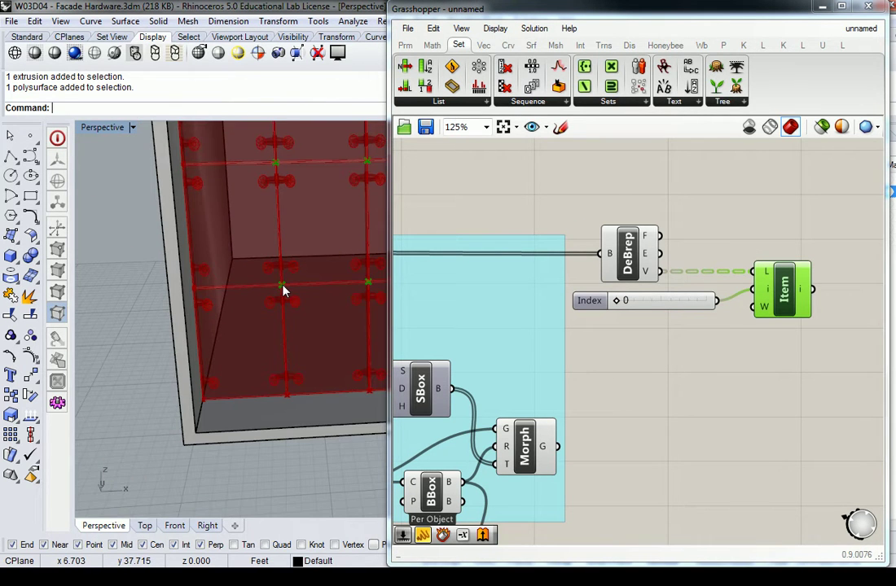
mouse_move(285, 292)
right_mouse_down()
mouse_move(250, 286)
mouse_move(273, 286)
right_mouse_up()
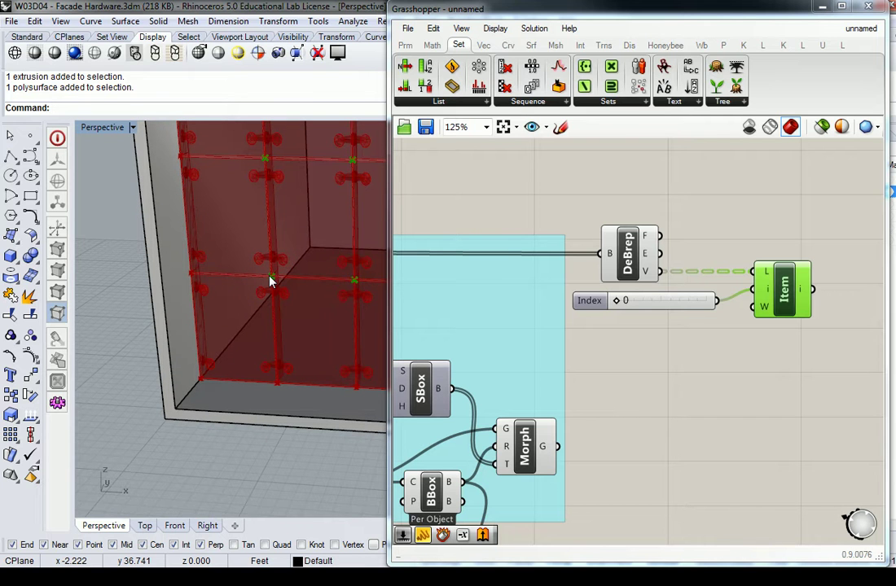
Examine the picked corner points against the hardware on the lower facade panels.
right_click_drag(271, 281, 169, 257)
scroll(243, 257, "up", 5)
scroll(293, 202, "down", 5)
right_click_drag(292, 206, 280, 287)
scroll(294, 348, "up", 8)
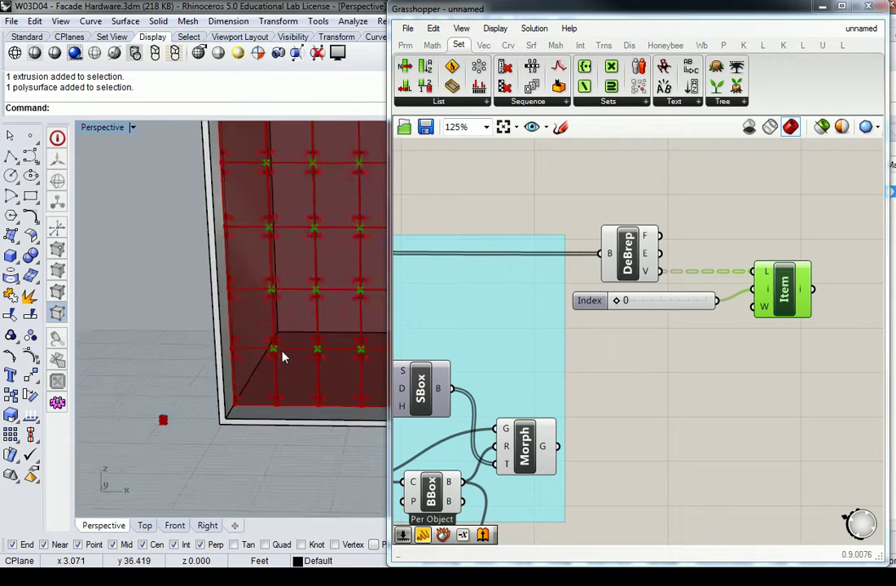
mouse_move(262, 366)
right_mouse_down("shift")
mouse_move(279, 347)
mouse_move(270, 351)
right_mouse_up("shift")
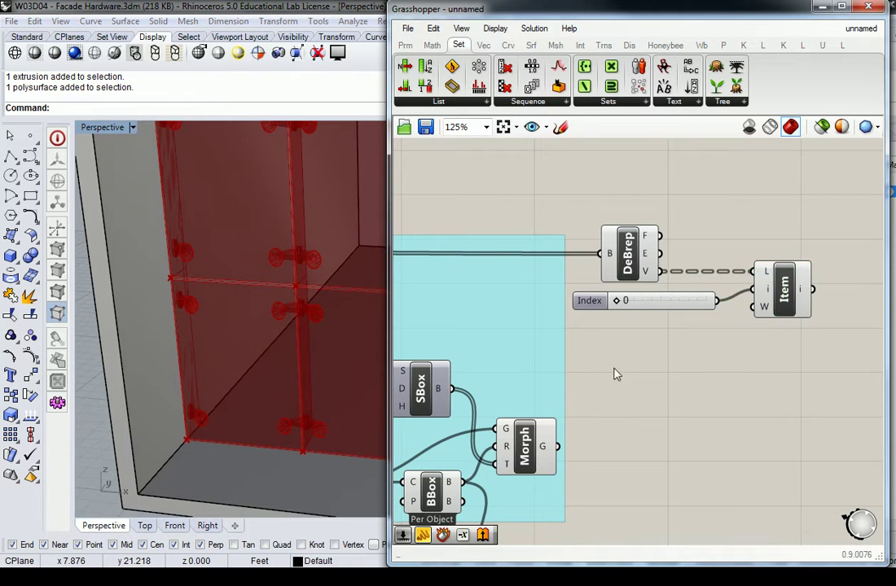
Turn off the preview of the hardware output components in the four stacked groups.
scroll(612, 376, "down", 10)
right_click_drag(613, 385, 842, 340)
scroll(842, 341, "up", 3)
left_click_drag(772, 278, 702, 489)
middle_click(737, 357)
left_click(767, 327)
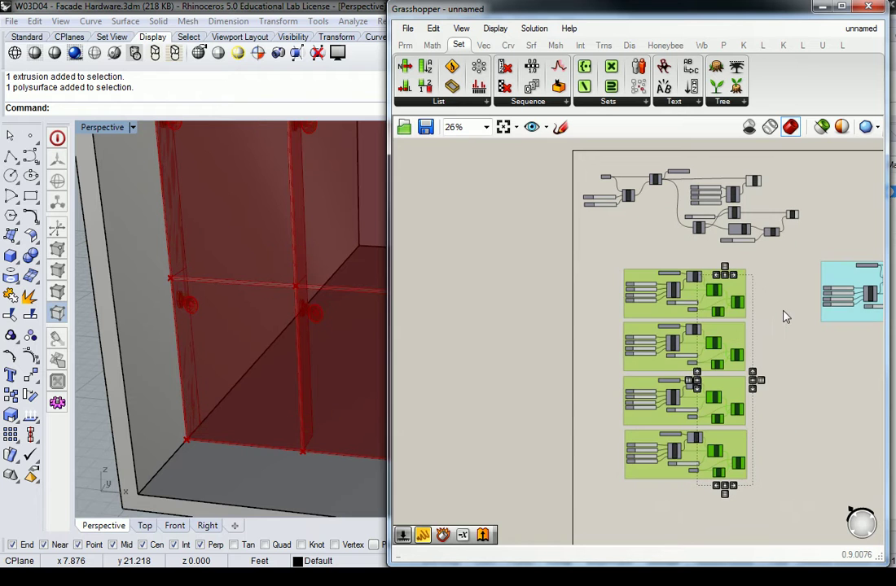
Turn off the preview of the Morph component in the cyan group.
right_click_drag(756, 238, 714, 268)
scroll(745, 237, "up", 3)
left_click(750, 252)
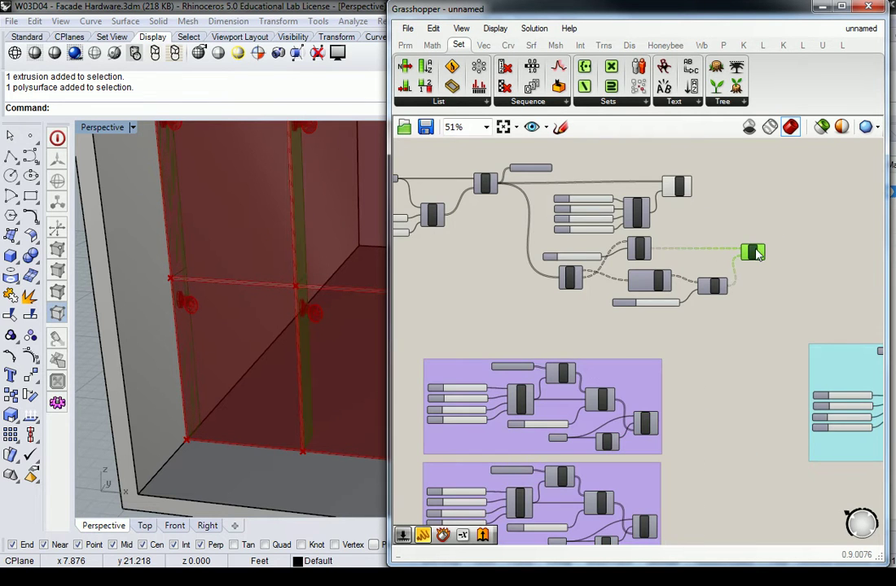
scroll(732, 225, "down", 3)
right_click_drag(733, 225, 599, 254)
scroll(726, 332, "up", 4)
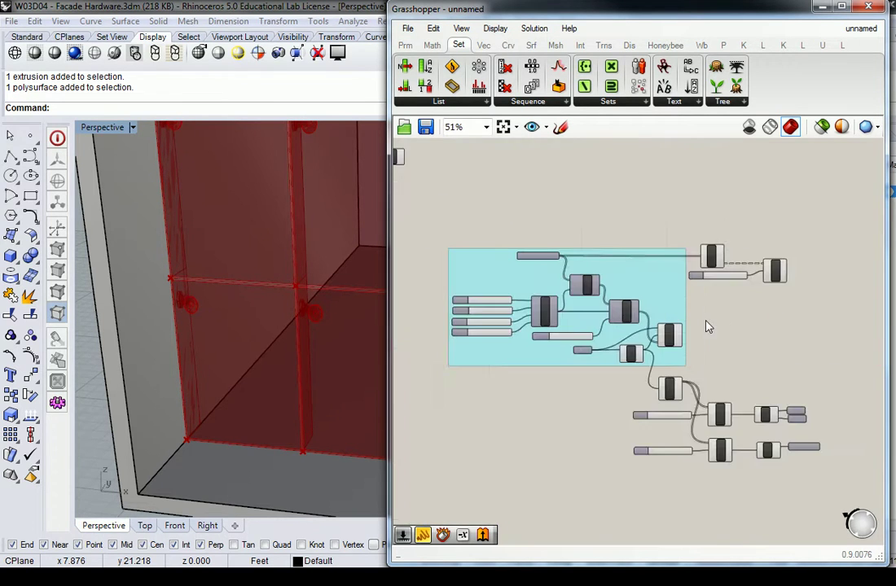
right_click(681, 342)
left_click(705, 367)
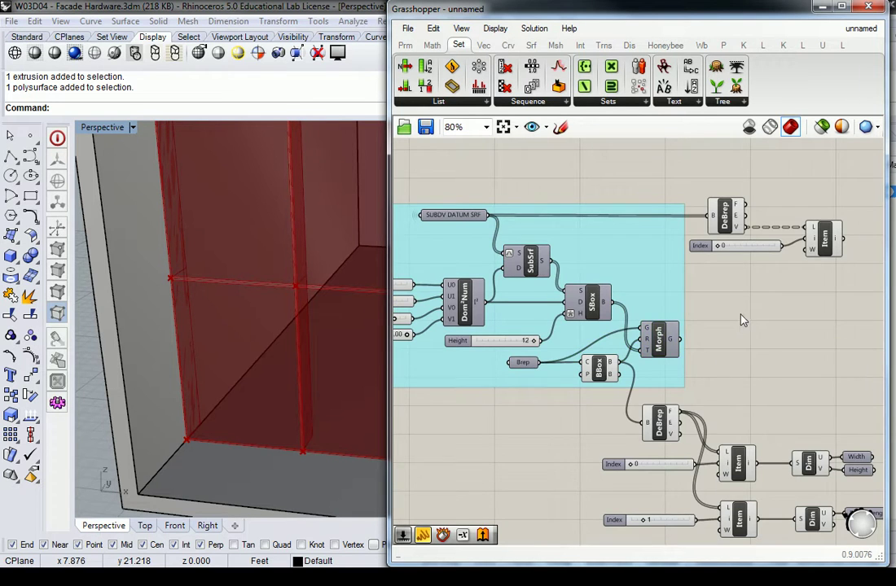
Highlight the List Item component again and inspect up close the corner vertex it picks on a lower panel.
scroll(682, 313, "down", 2)
right_click_drag(292, 293, 265, 293)
left_click(692, 271)
scroll(676, 273, "up", 3)
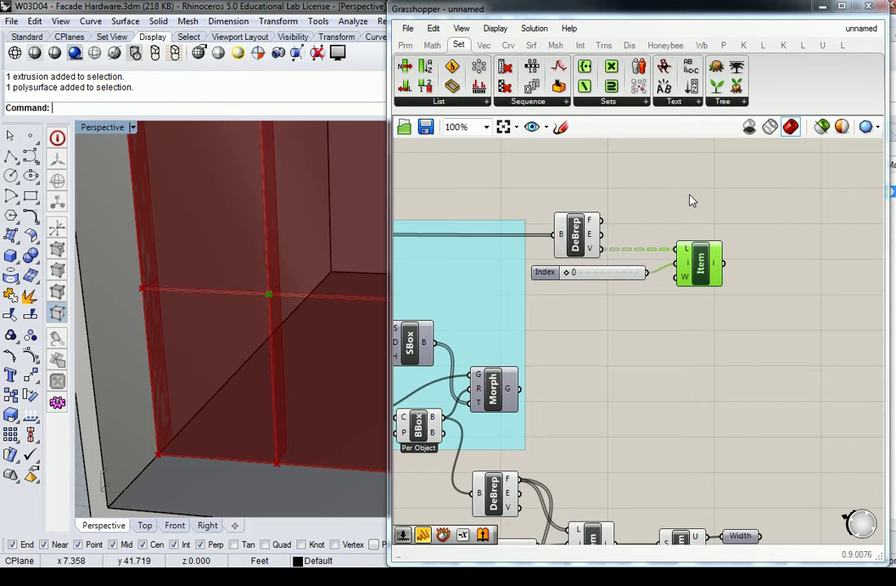
right_click_drag(720, 183, 698, 190)
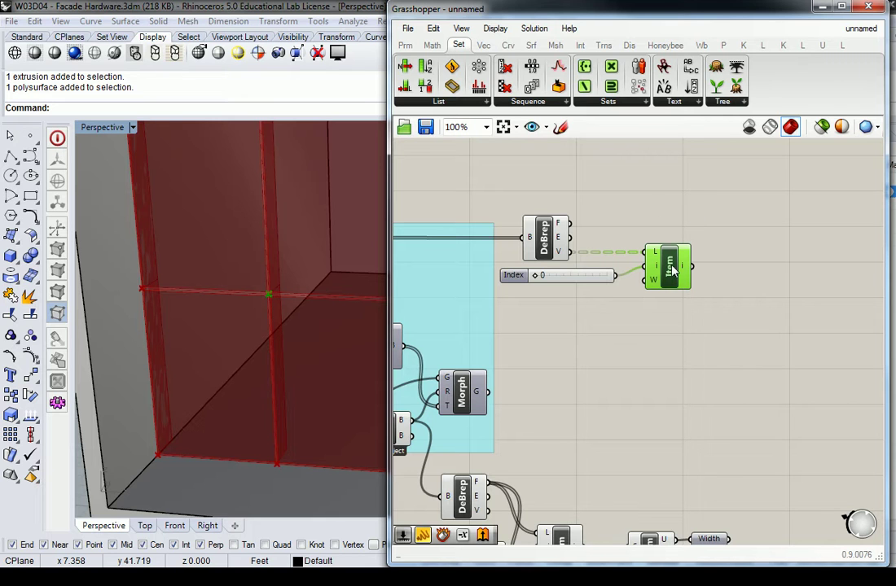
Try feeding the Deconstruct Brep's E output into the List Item's L input and highlight the panel edge it picks.
left_click(594, 241)
left_click_drag(571, 237, 645, 253)
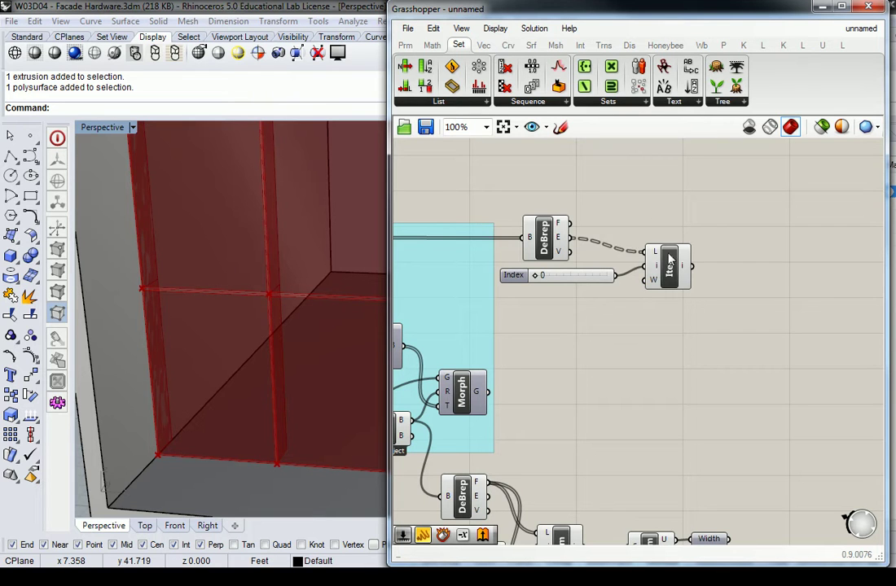
left_click(672, 275)
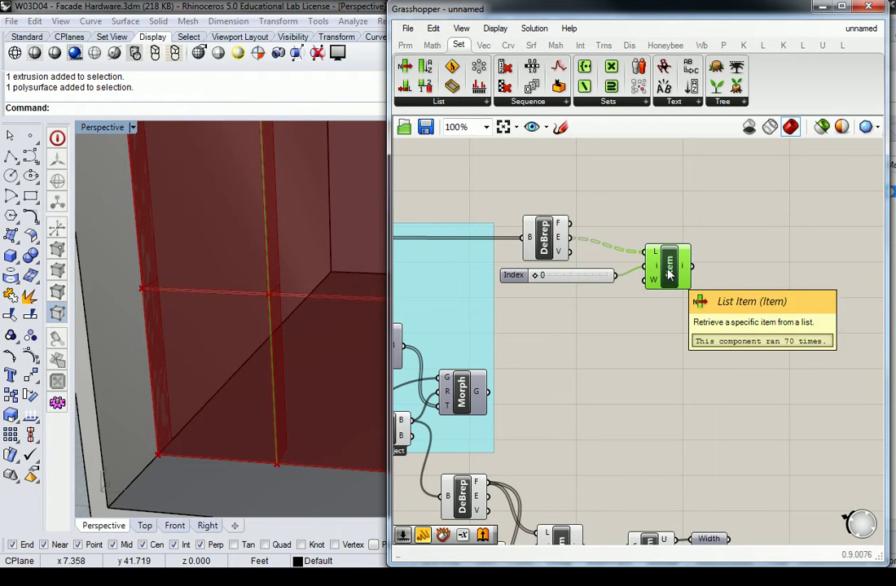
left_click_drag(719, 233, 493, 300)
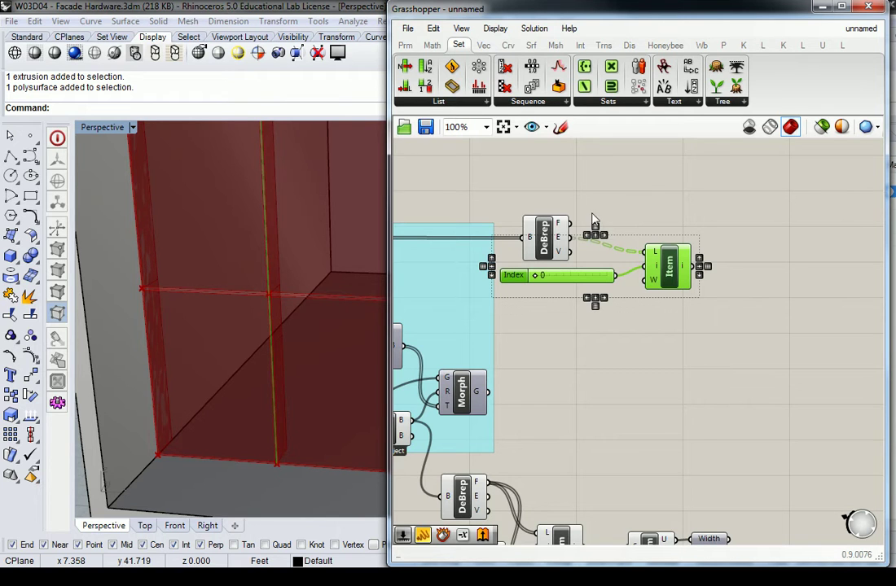
left_click(635, 198)
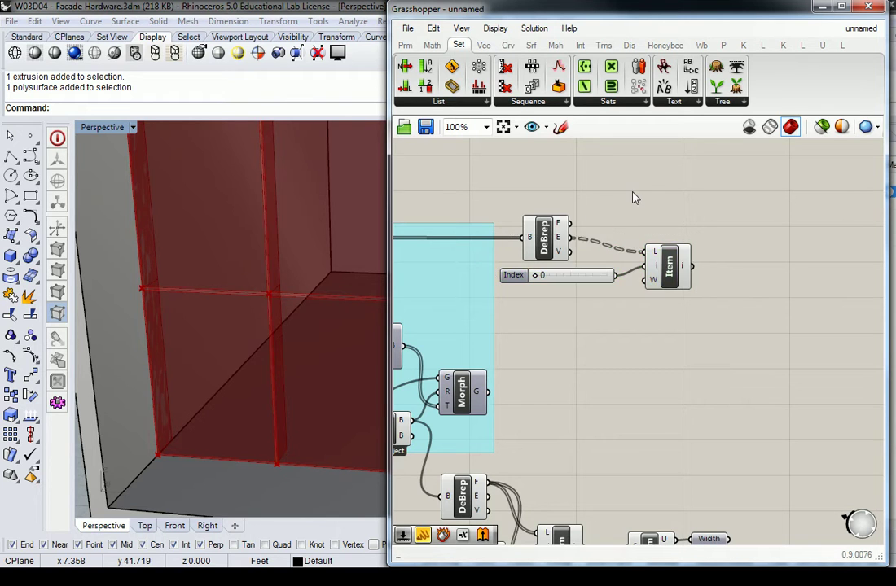
left_click(681, 268)
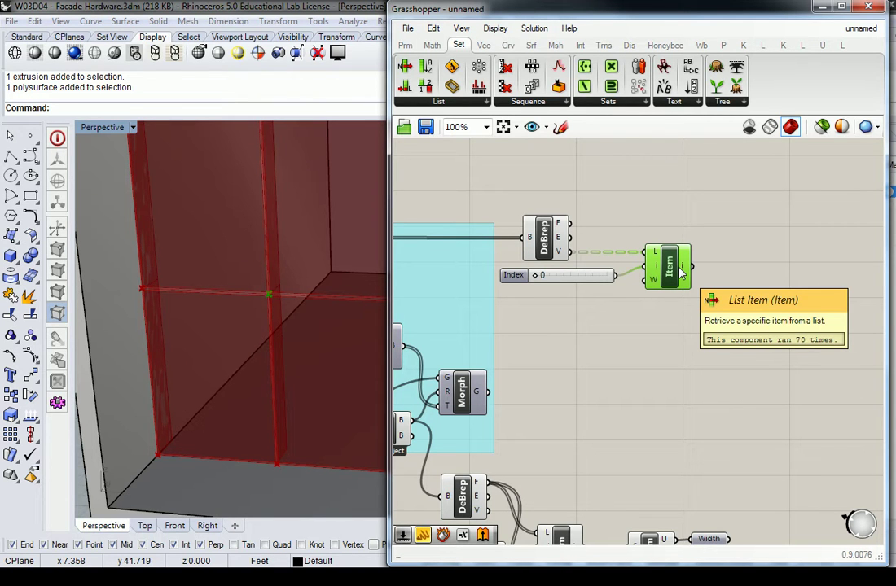
Copy the Surface / CP cluster from the upper definition and bring the copy over to the cyan group.
right_click_drag(615, 316, 844, 324)
scroll(605, 306, "down", 2)
scroll(701, 287, "down", 4)
right_click_drag(537, 314, 589, 288)
scroll(547, 215, "up", 5)
left_click(617, 289)
scroll(639, 279, "down", 2)
right_click_drag(663, 285, 528, 264)
left_click_drag(411, 267, 786, 350)
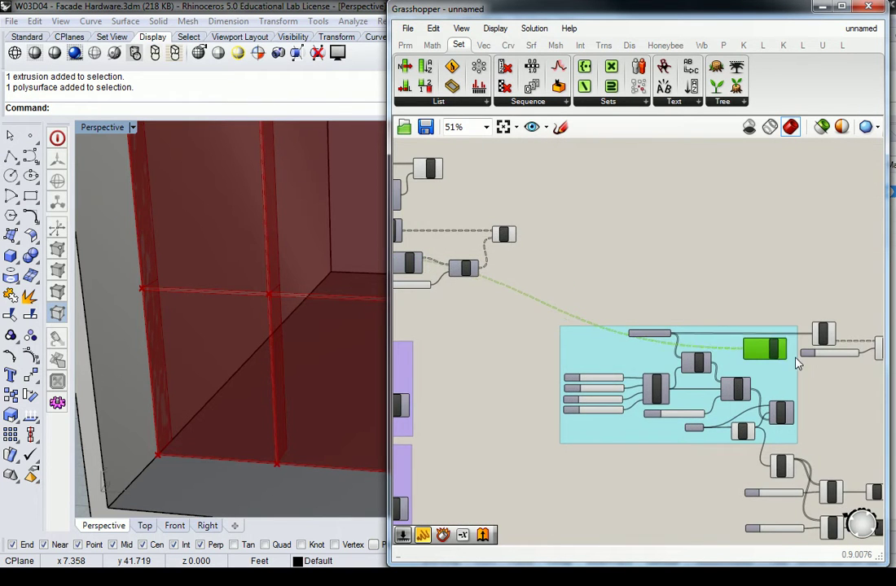
Place the copied cluster below the new index slider and connect the new Deconstruct Brep's F output to its Surface / CP input.
scroll(786, 350, "up", 3)
right_click_drag(634, 340, 615, 316)
left_click_drag(607, 281, 737, 363)
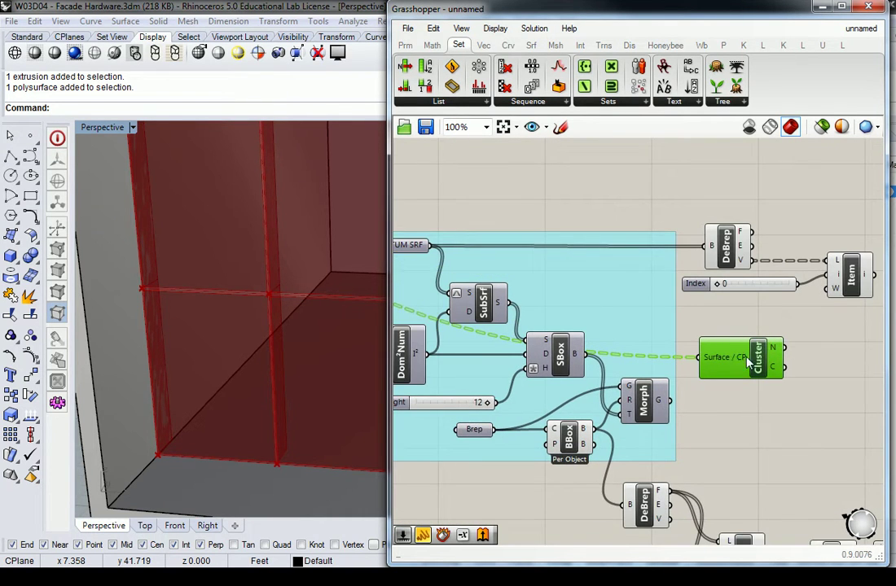
right_click_drag(737, 363, 694, 365)
left_click(666, 322)
scroll(717, 311, "down", 1)
mouse_move(722, 309)
right_mouse_down()
mouse_move(750, 324)
mouse_move(709, 317)
right_mouse_up()
scroll(710, 310, "up", 2)
left_click_drag(669, 380, 734, 353)
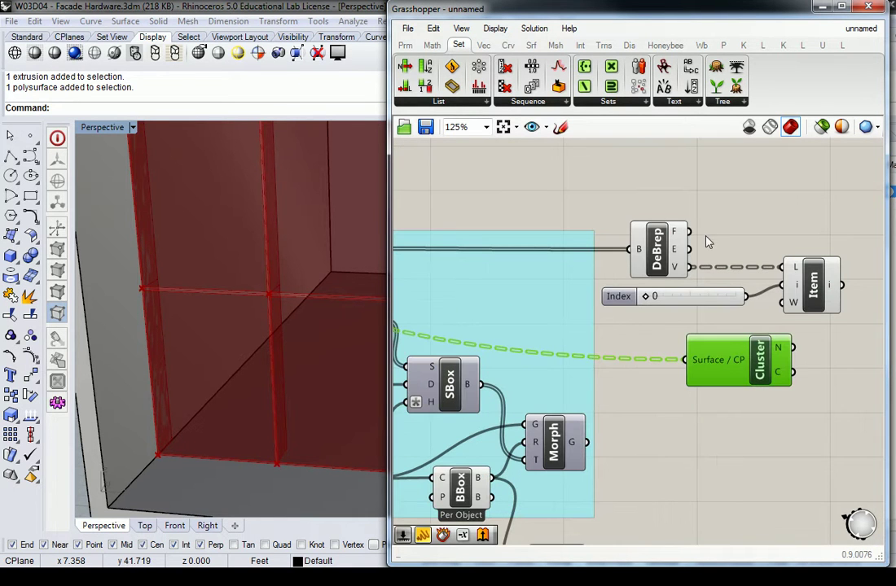
left_click_drag(692, 233, 686, 361)
Spread out the layout by placing the Index slider above the Deconstruct Brep and the List Item beyond the copied cluster.
right_click_drag(784, 310, 646, 312)
left_click_drag(671, 298, 732, 291)
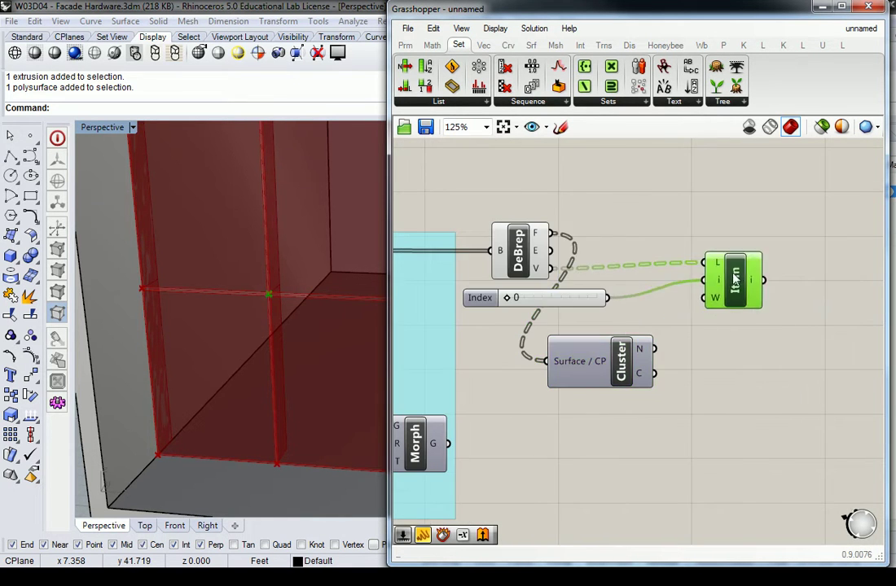
left_click_drag(584, 298, 552, 197)
left_click_drag(634, 361, 672, 330)
left_click_drag(733, 281, 797, 288)
left_click(744, 231)
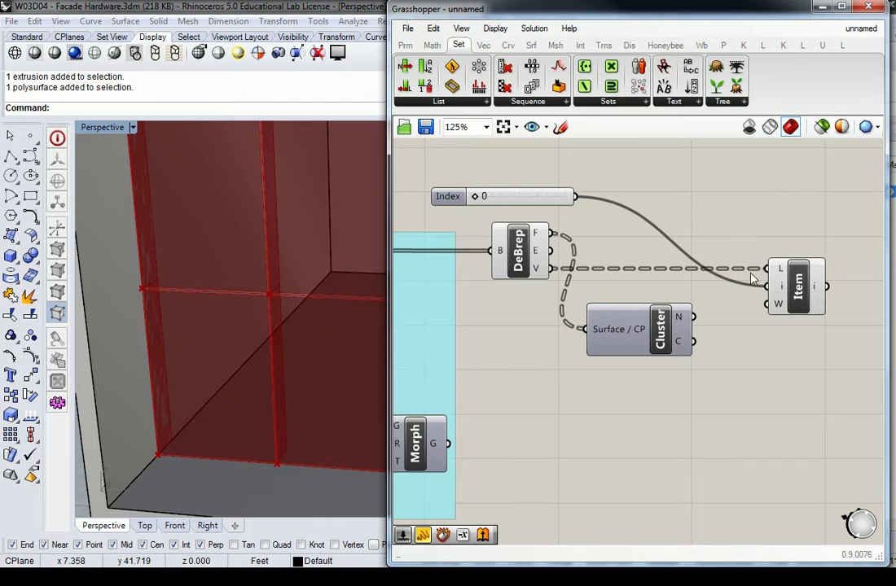
Add a Plane Normal component between the copied cluster and the List Item, with the cluster's N output connected to its O input.
mouse_move(683, 320)
left_click(483, 45)
left_click(532, 101)
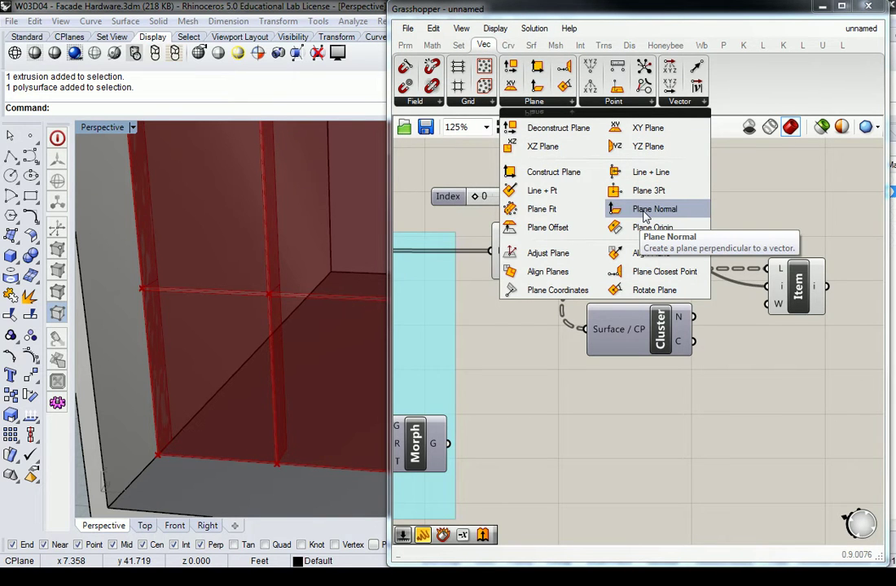
left_click_drag(644, 214, 720, 329)
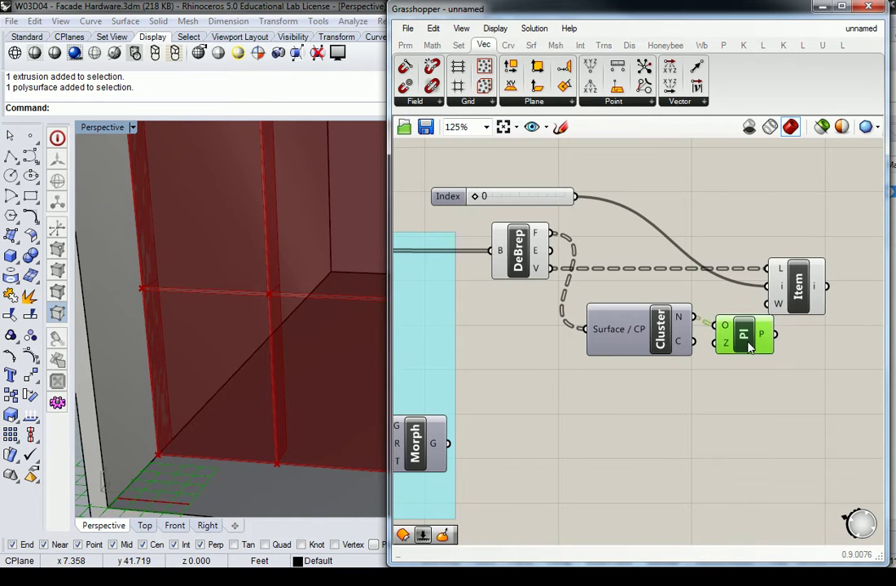
right_click_drag(796, 299, 702, 312)
left_click_drag(702, 312, 775, 311)
right_click_drag(318, 346, 258, 346)
left_click(624, 320)
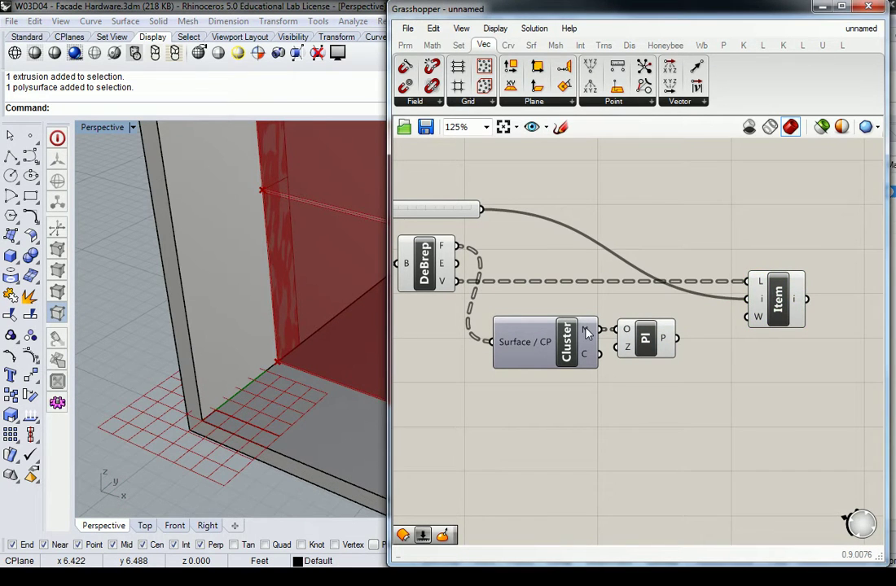
Connect the cluster's N output to the Plane Normal's Z input and replace its O input with the cluster's C output.
mouse_move(625, 334)
left_click(648, 348)
left_click_drag(648, 348, 677, 349)
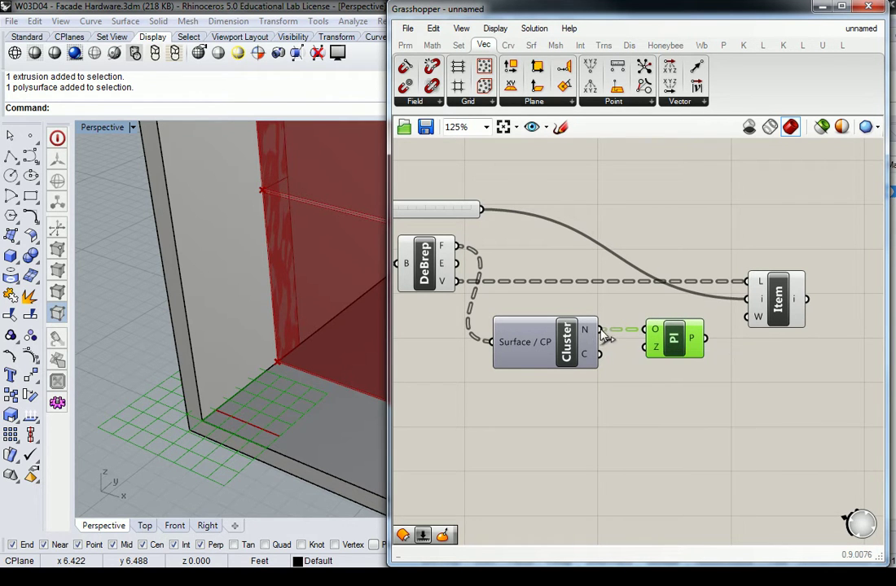
left_click_drag(600, 331, 648, 349)
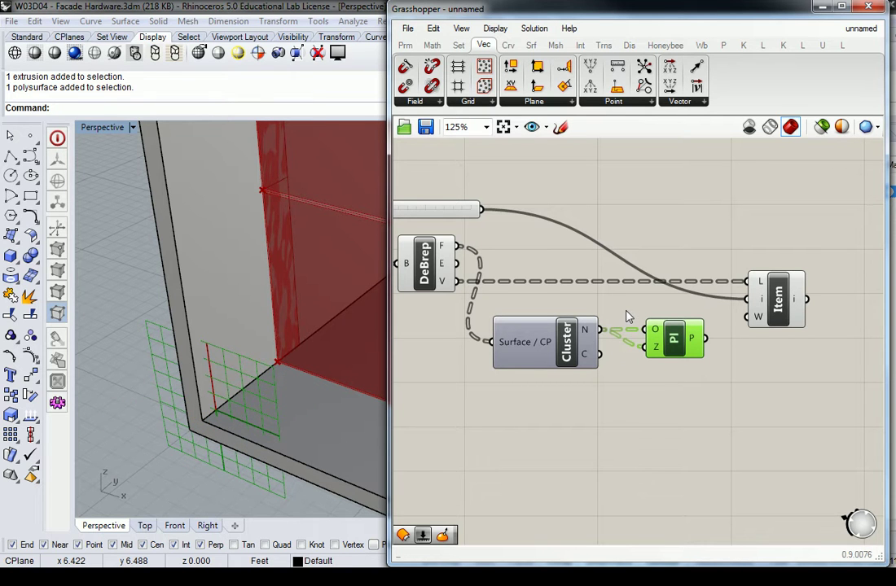
left_click(639, 315)
scroll(635, 314, "down", 1)
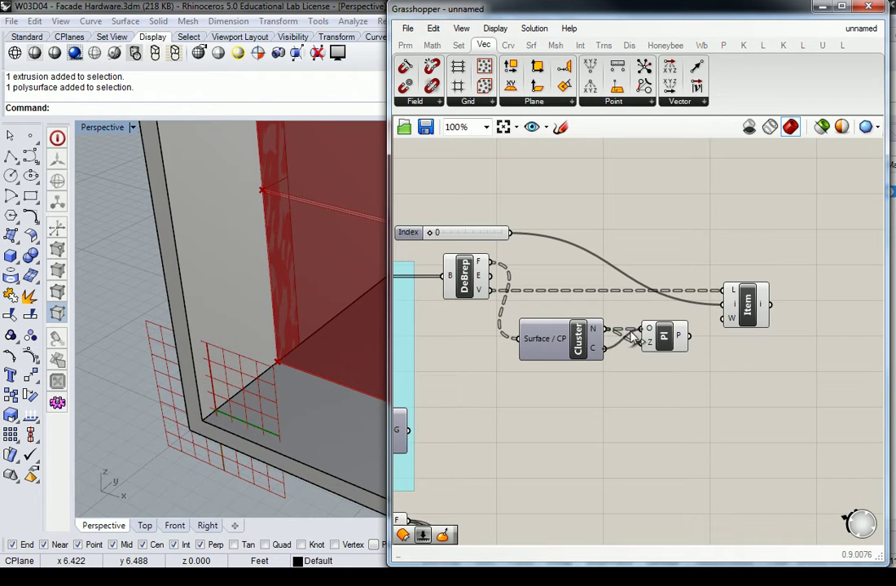
right_click_drag(320, 259, 282, 347)
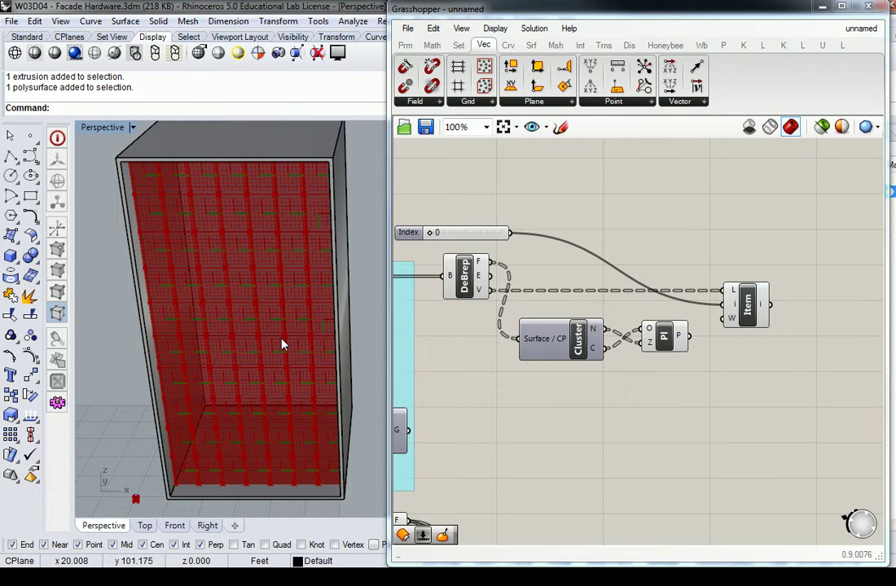
scroll(317, 334, "up", 5)
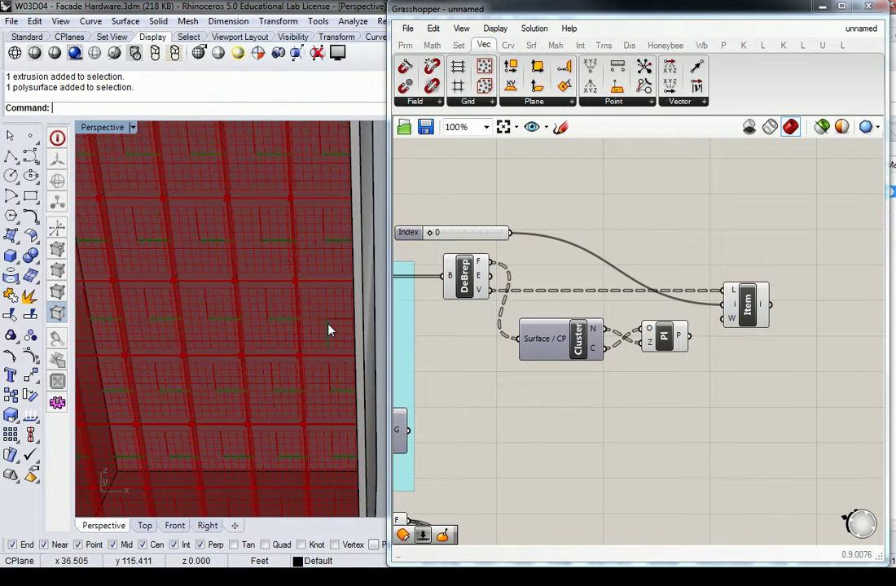